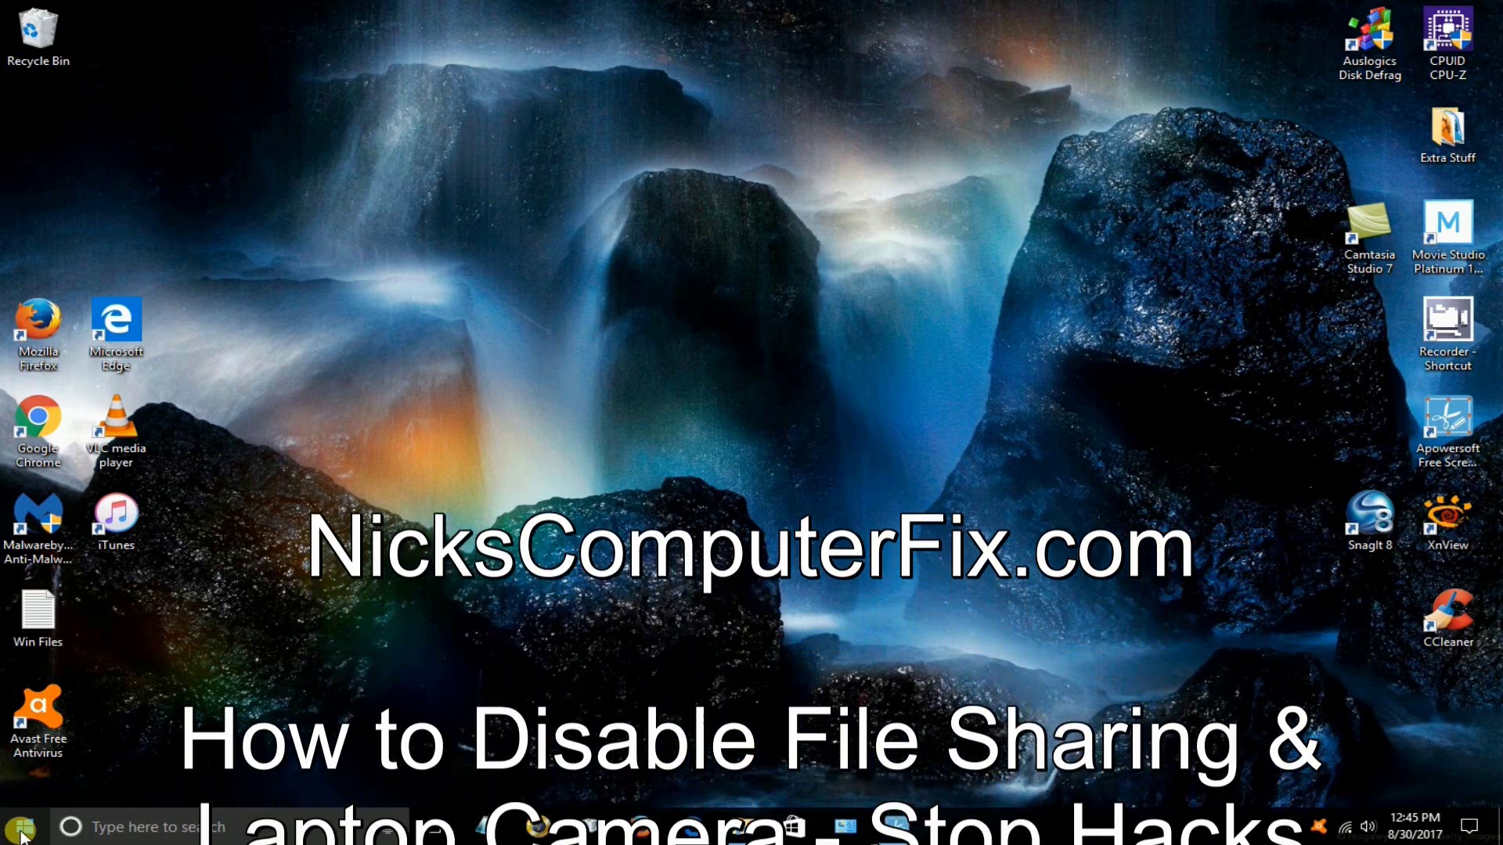
# Bring up the Windows 10 Start menu from the taskbar's Start button
pyautogui.click(22, 830)
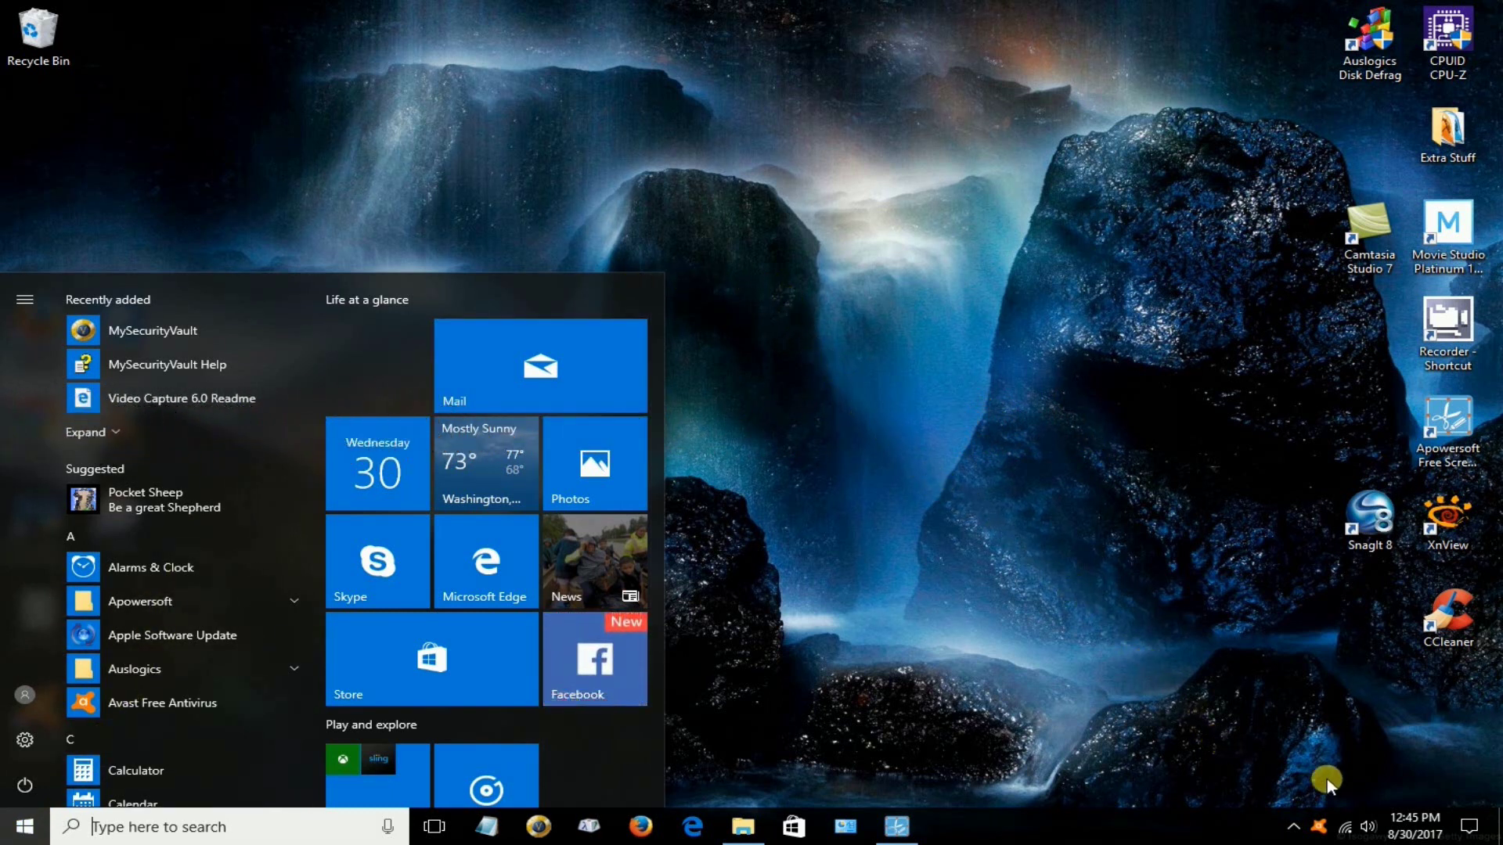
# Launch Network and Sharing Center from the network icon in the system tray
pyautogui.rightClick(1345, 830)
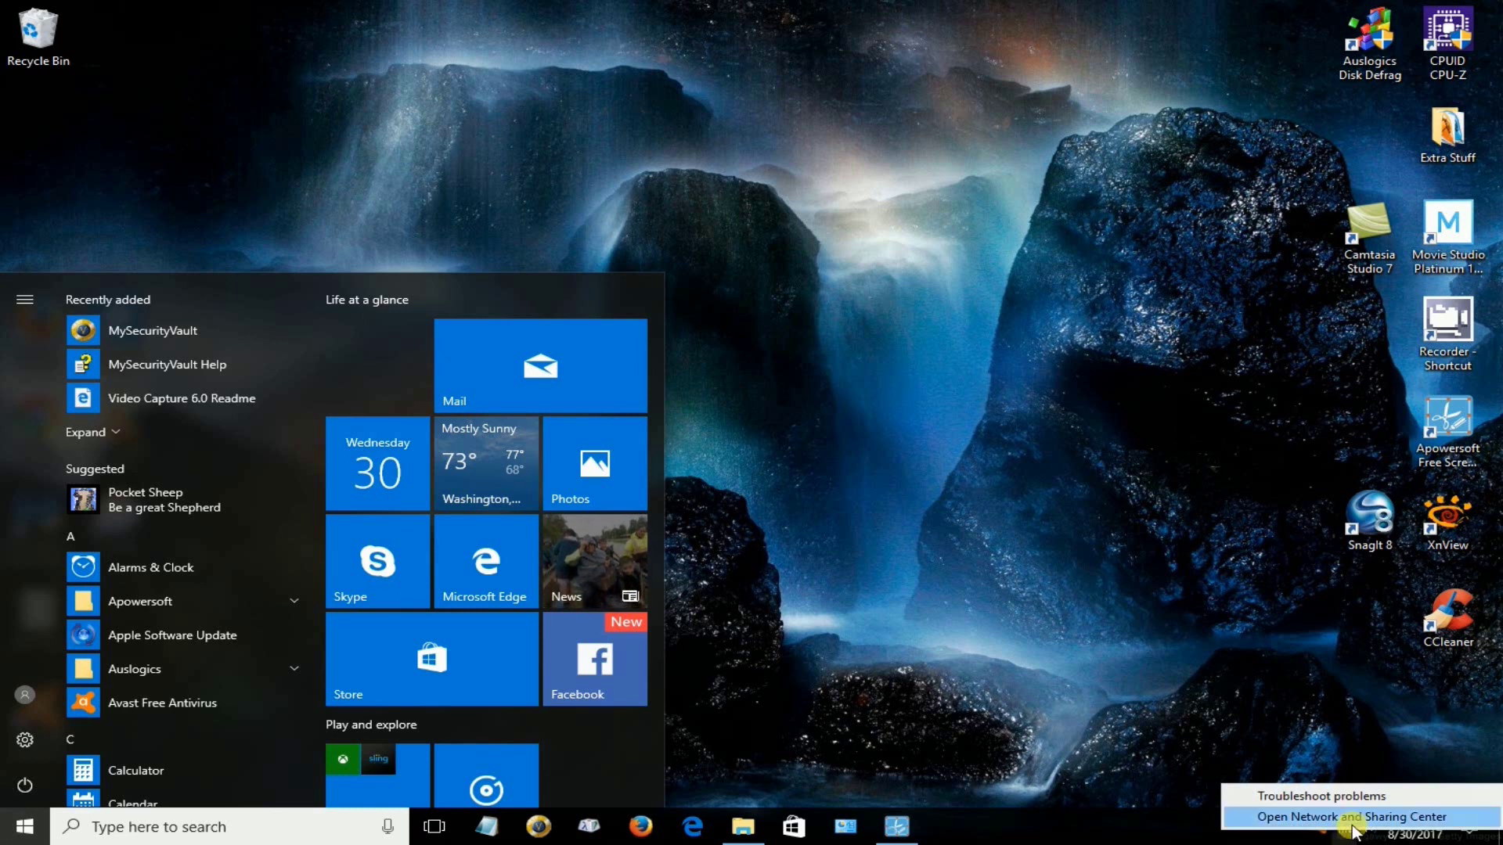
pyautogui.click(1349, 817)
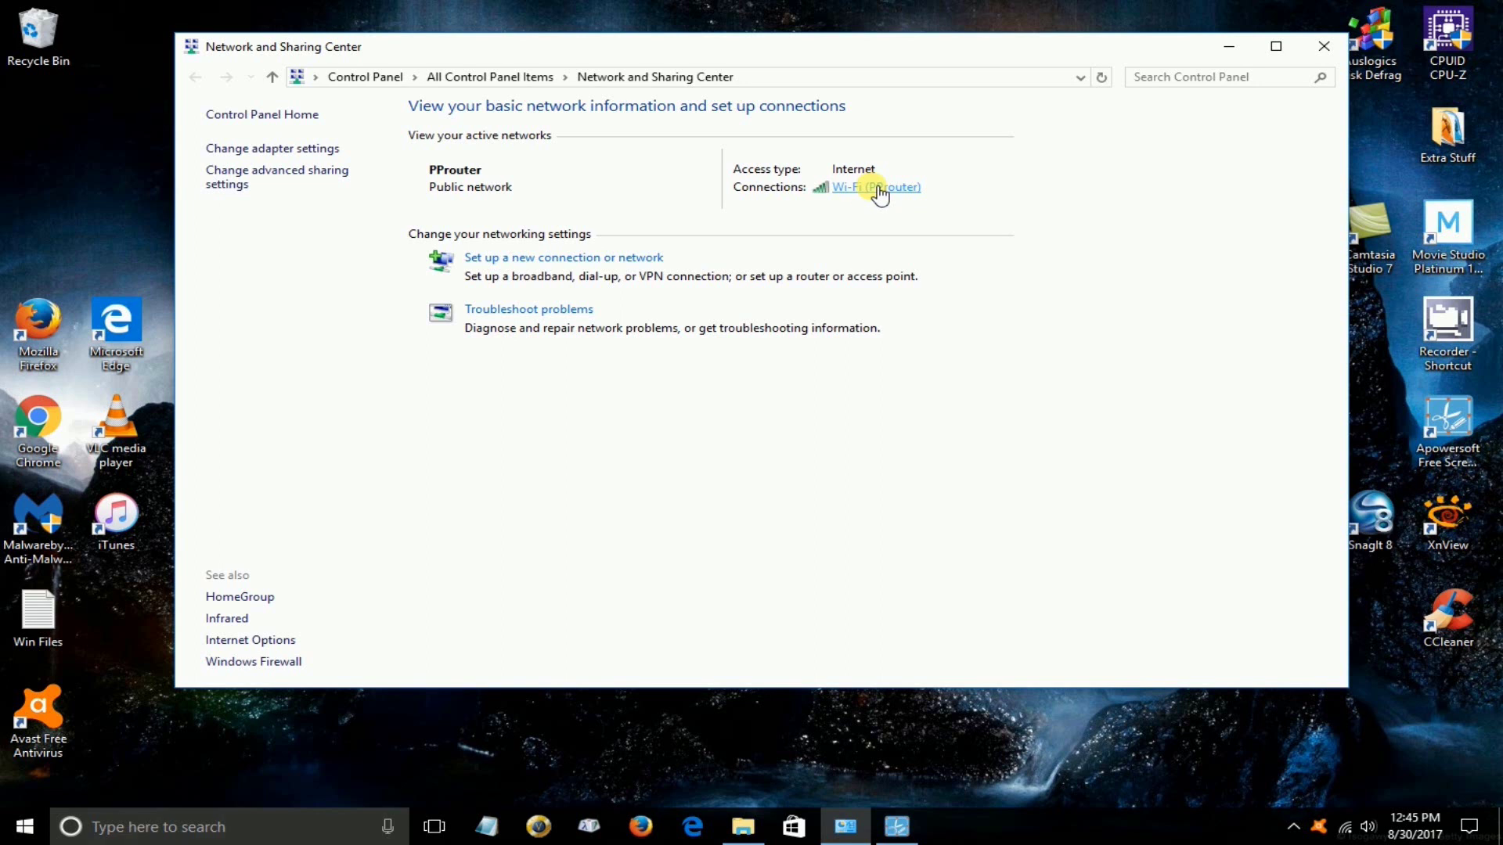
# Keep File and Printer Sharing for Microsoft Networks unchecked on the PProuter Wi-Fi connection, confirming and closing
pyautogui.click(878, 187)
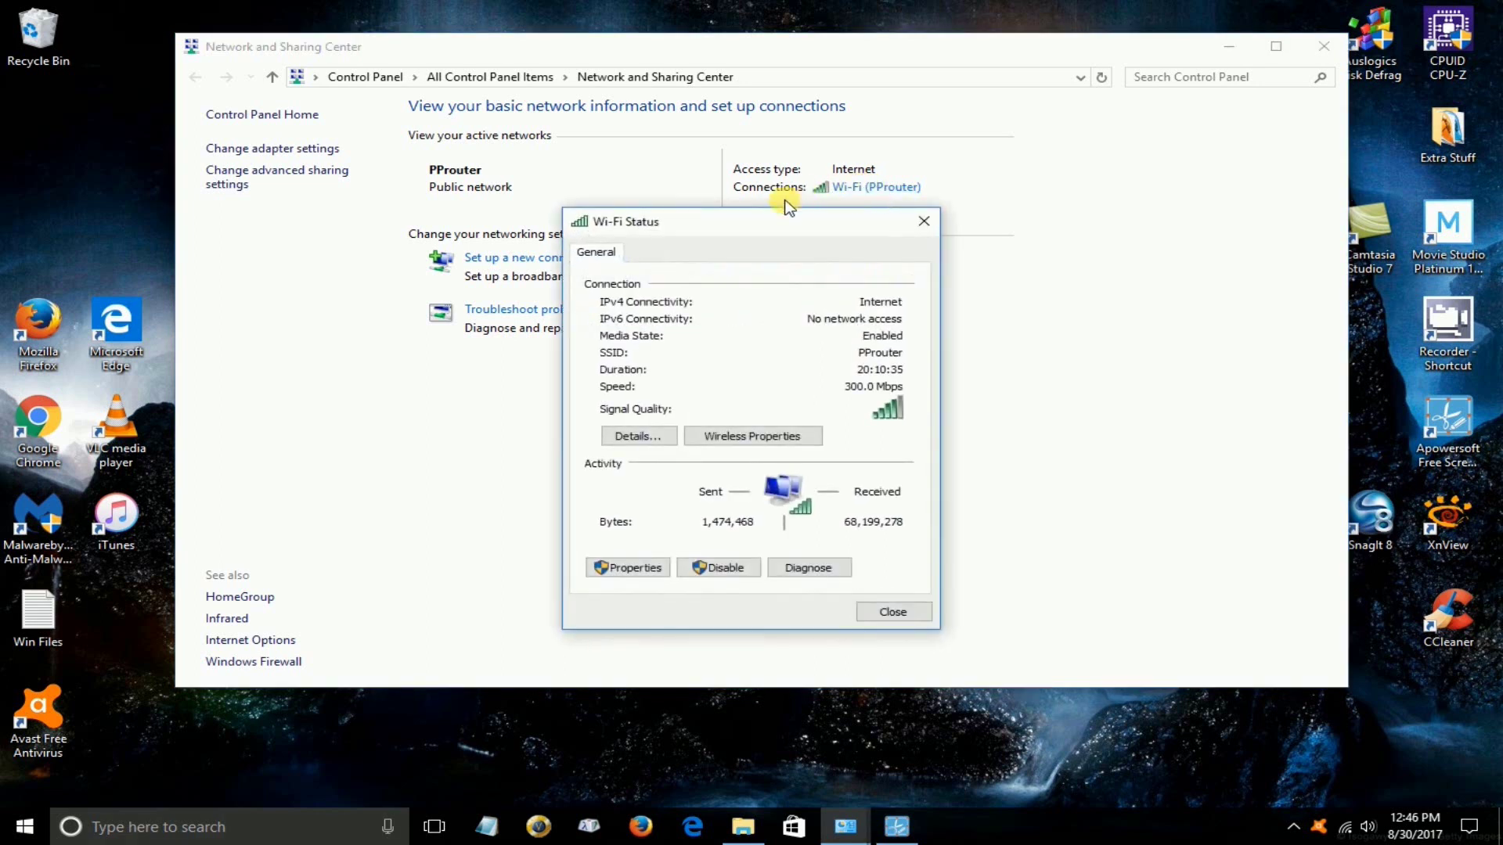
pyautogui.click(637, 569)
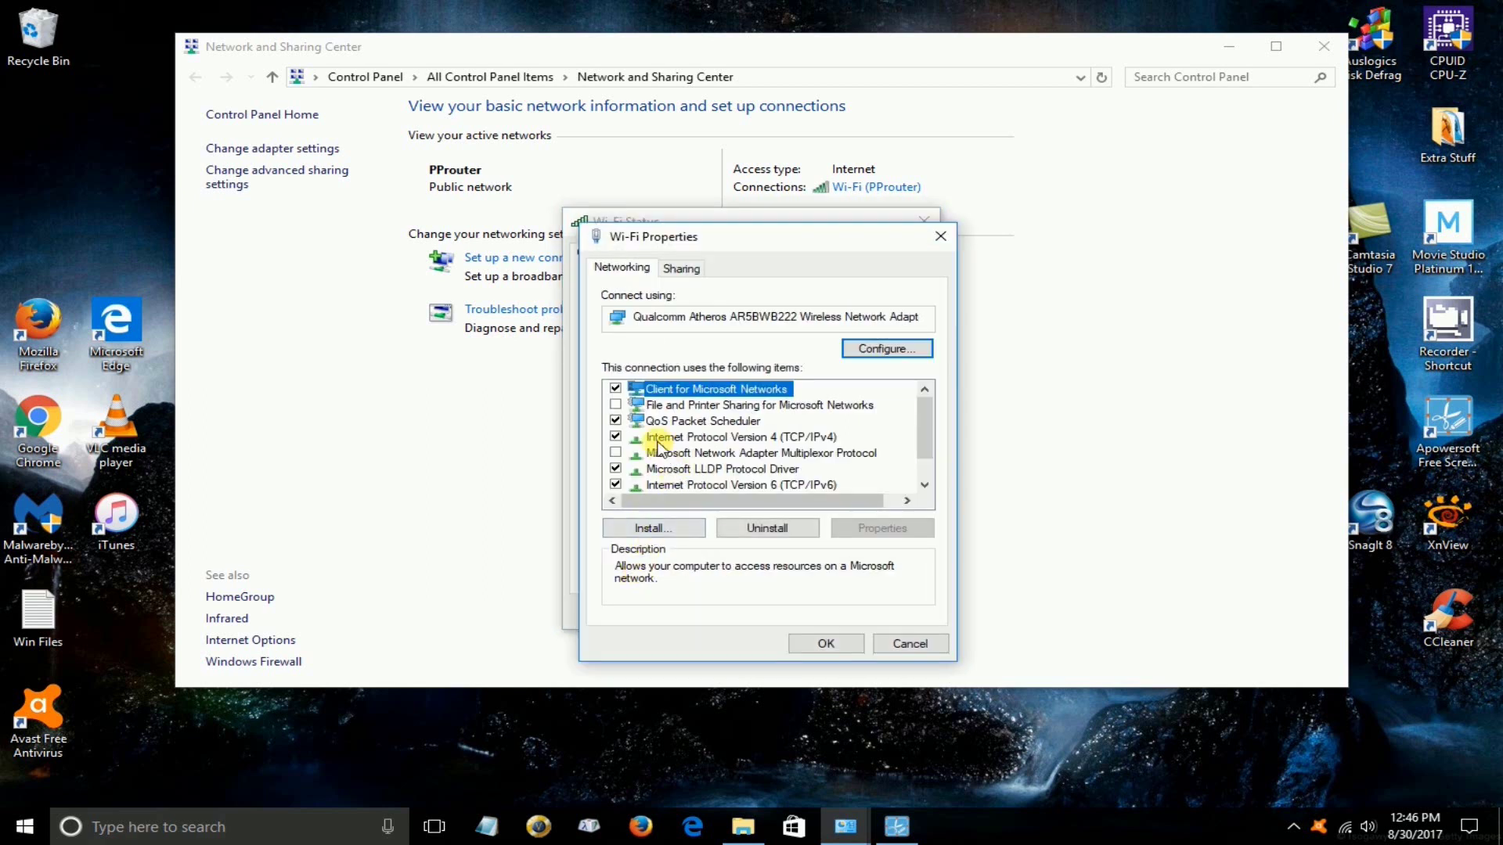
pyautogui.click(614, 406)
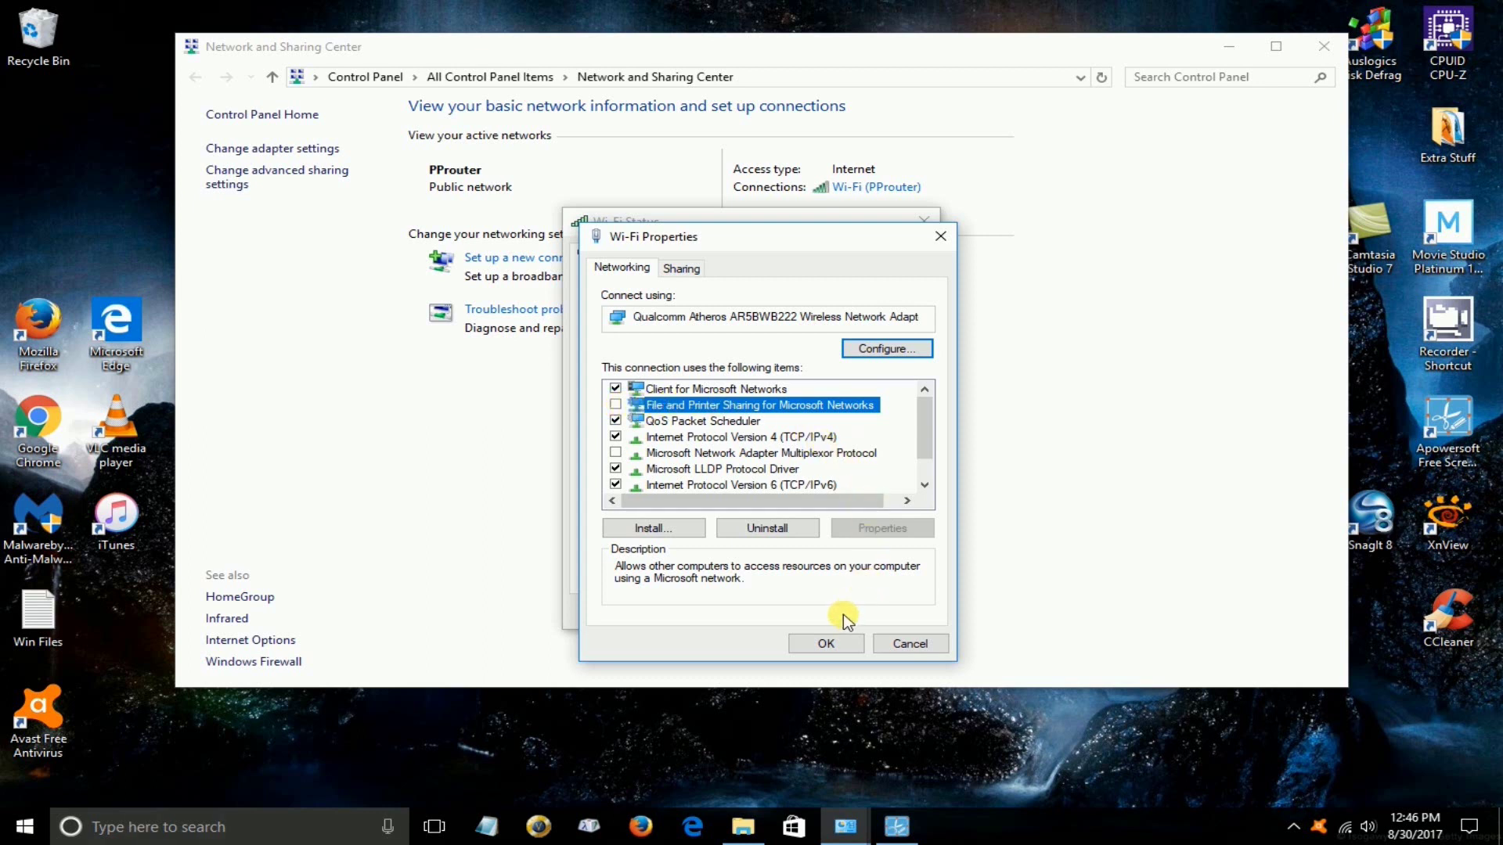
pyautogui.click(826, 644)
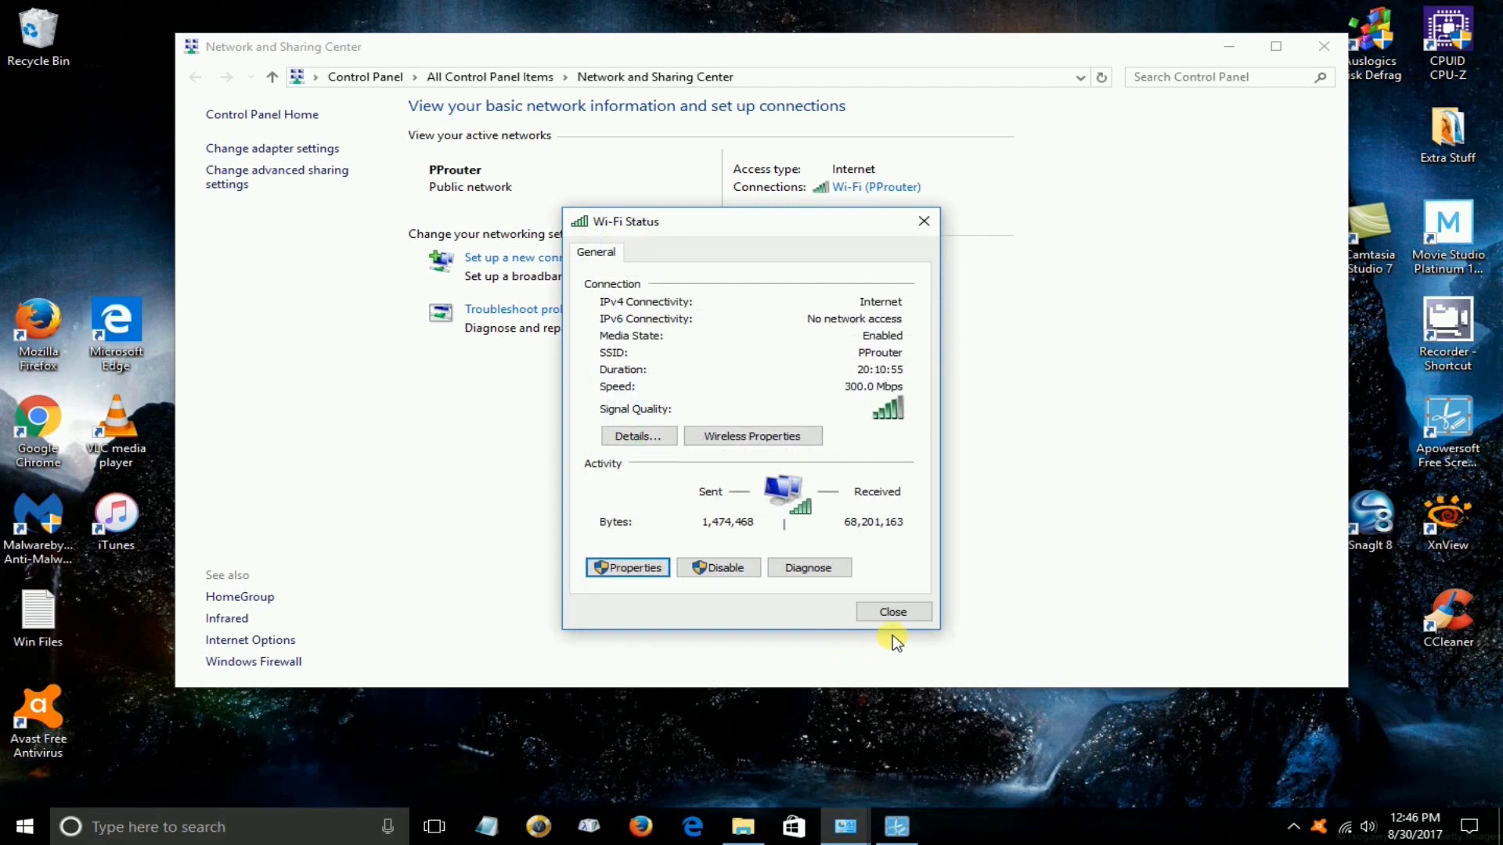
pyautogui.click(893, 613)
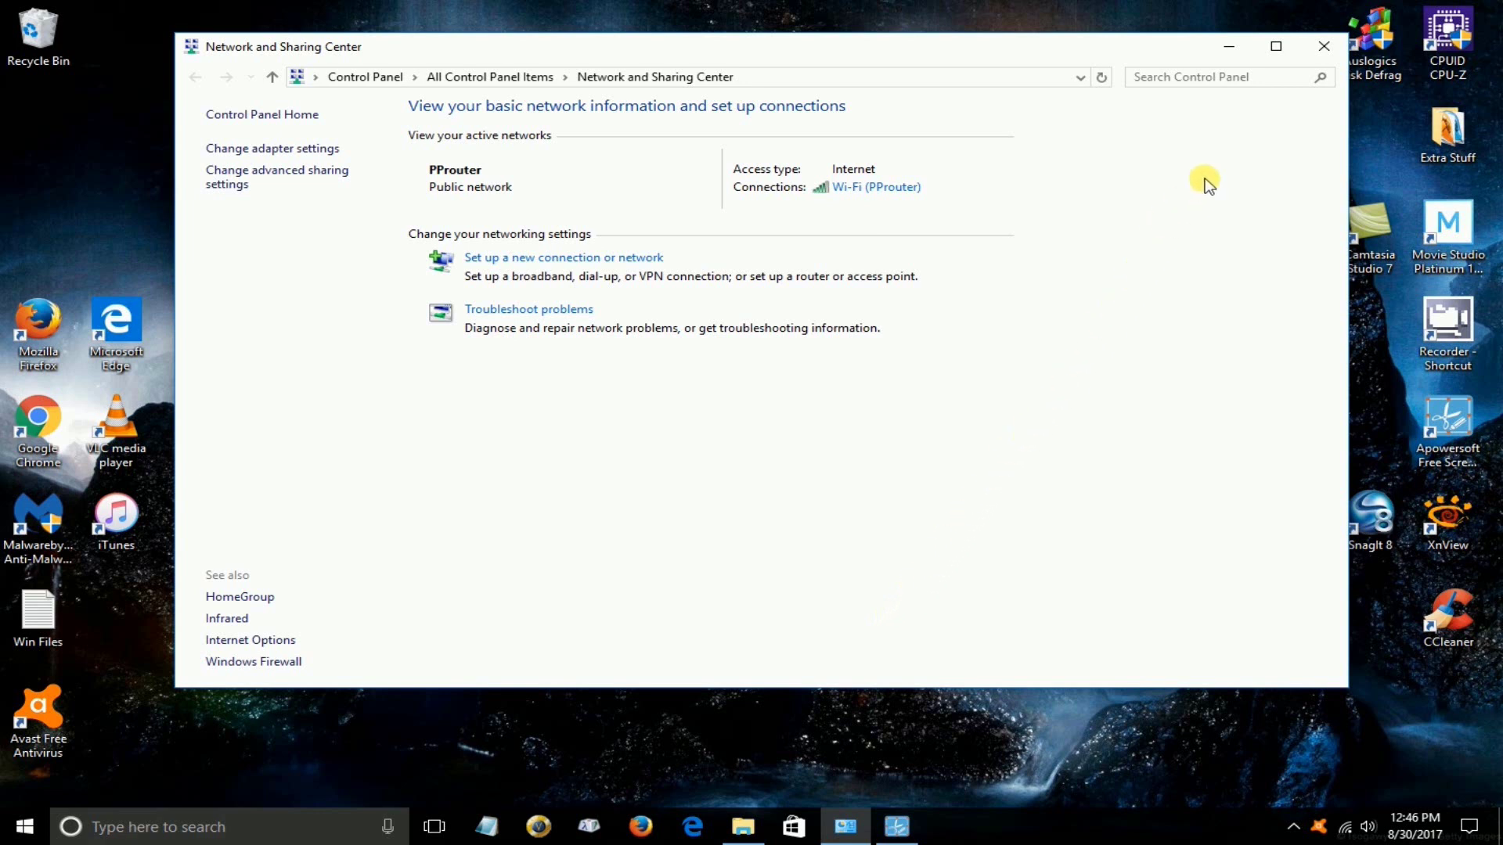
# Close Network and Sharing Center and launch Windows Settings from the Start menu
pyautogui.click(1321, 59)
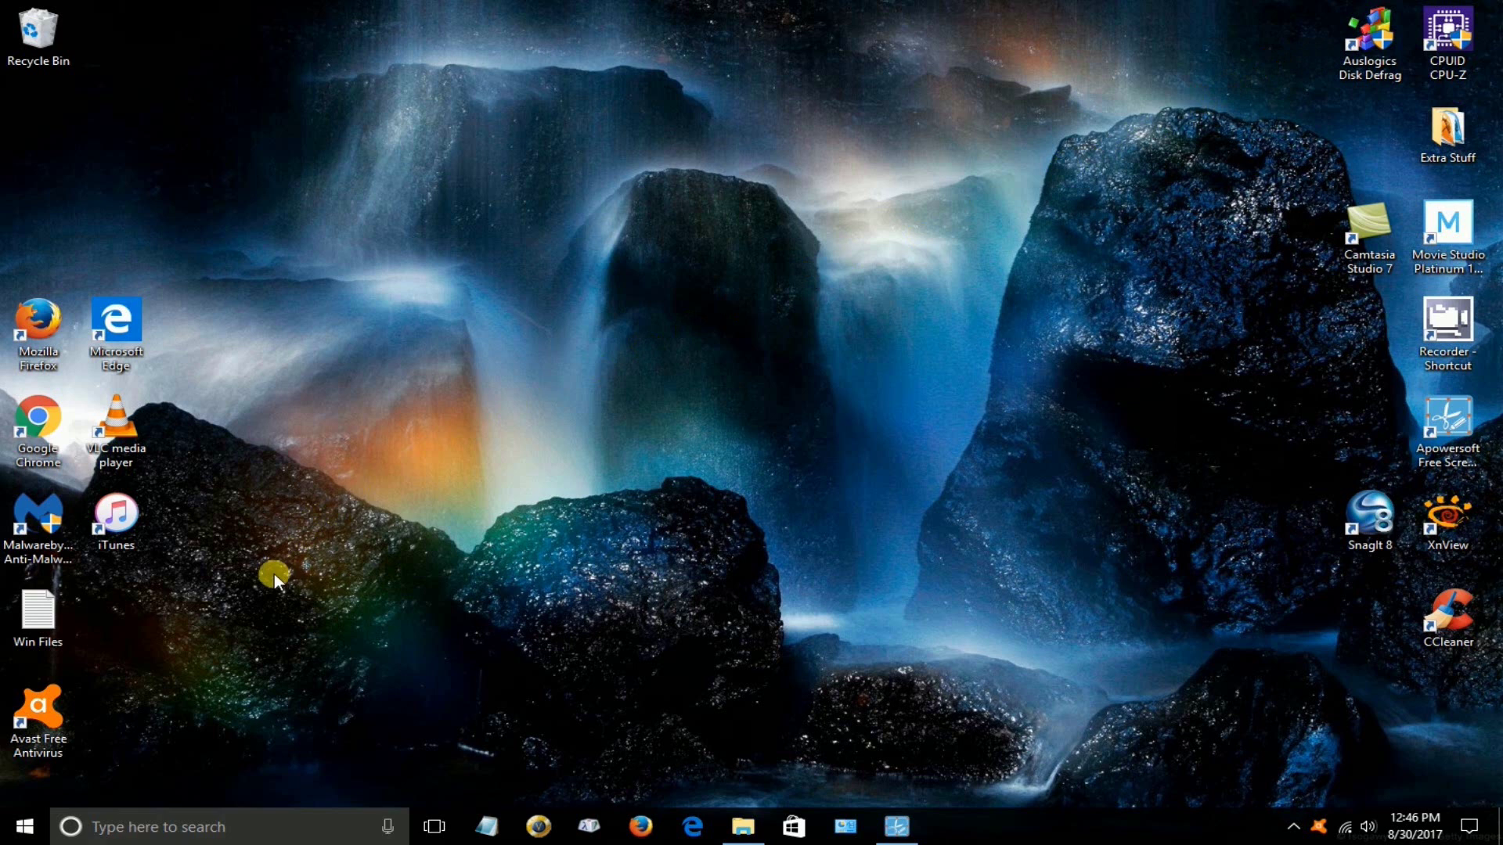
pyautogui.click(24, 828)
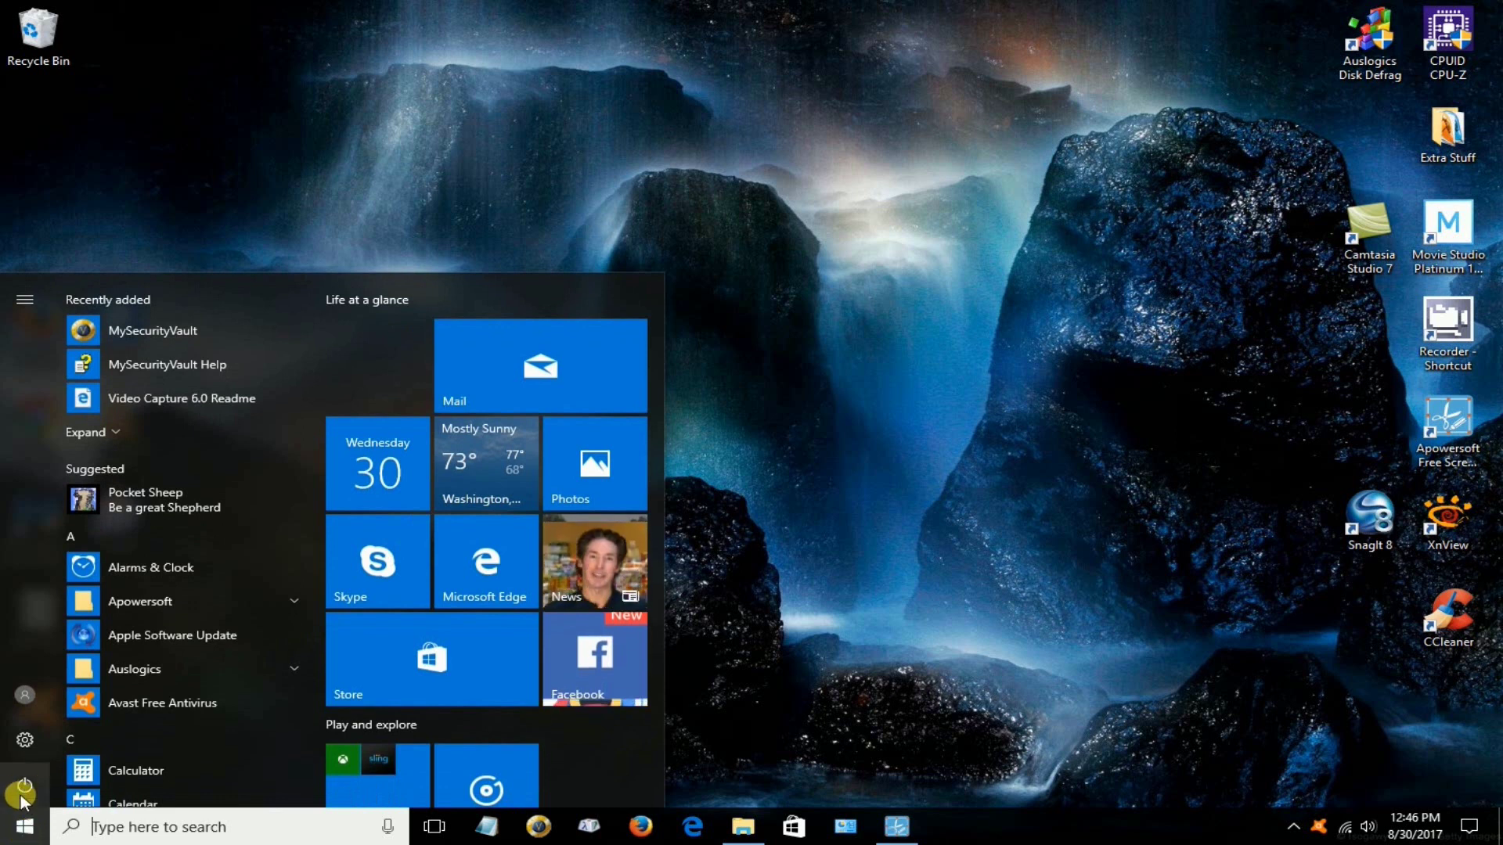
pyautogui.click(23, 748)
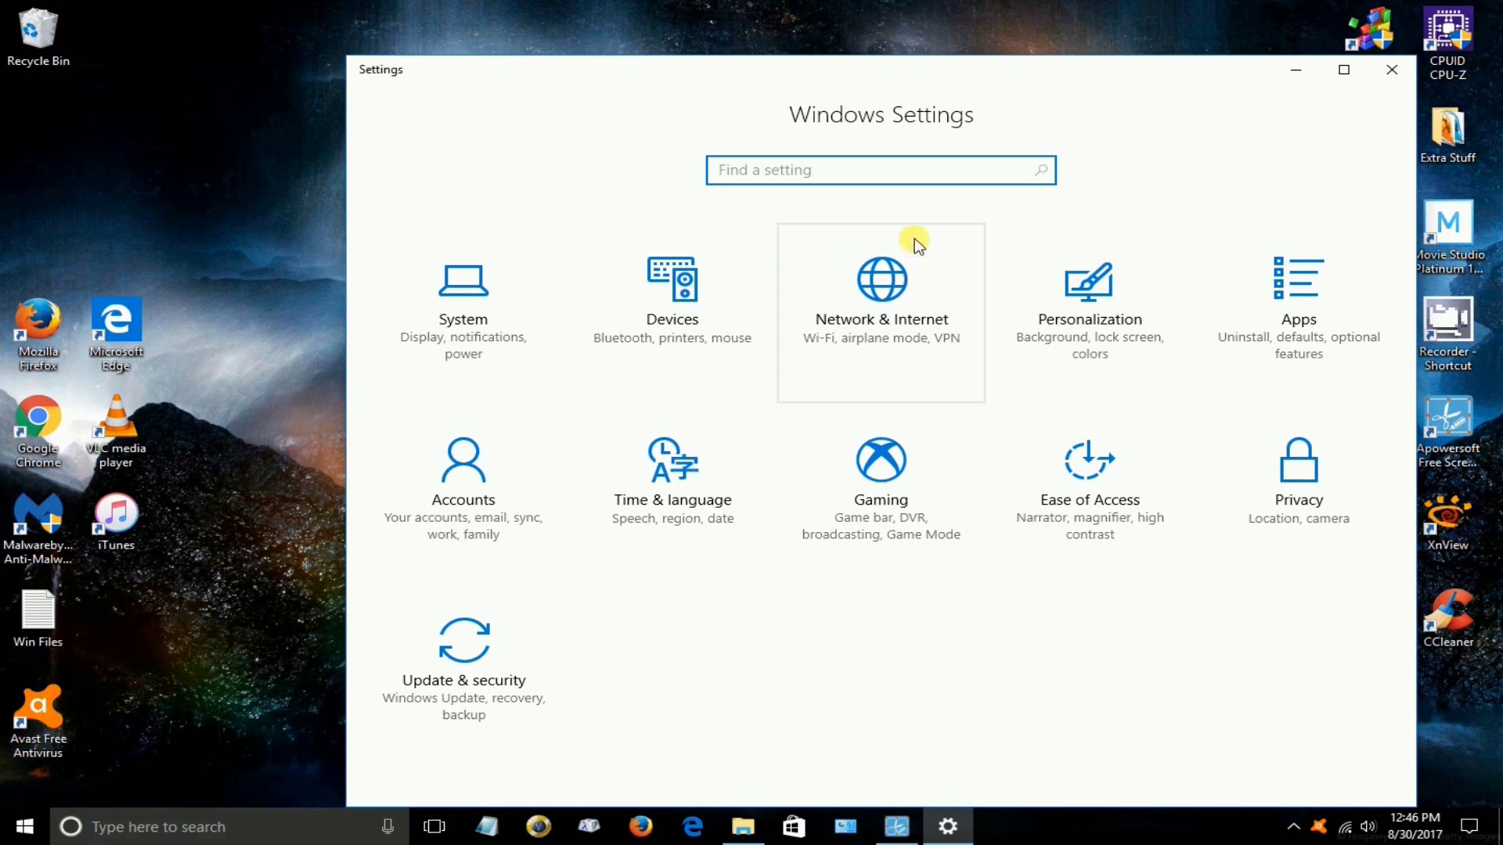
# Under Privacy > General, switch off advertising ID, website language-list access and app-launch tracking
pyautogui.click(1299, 501)
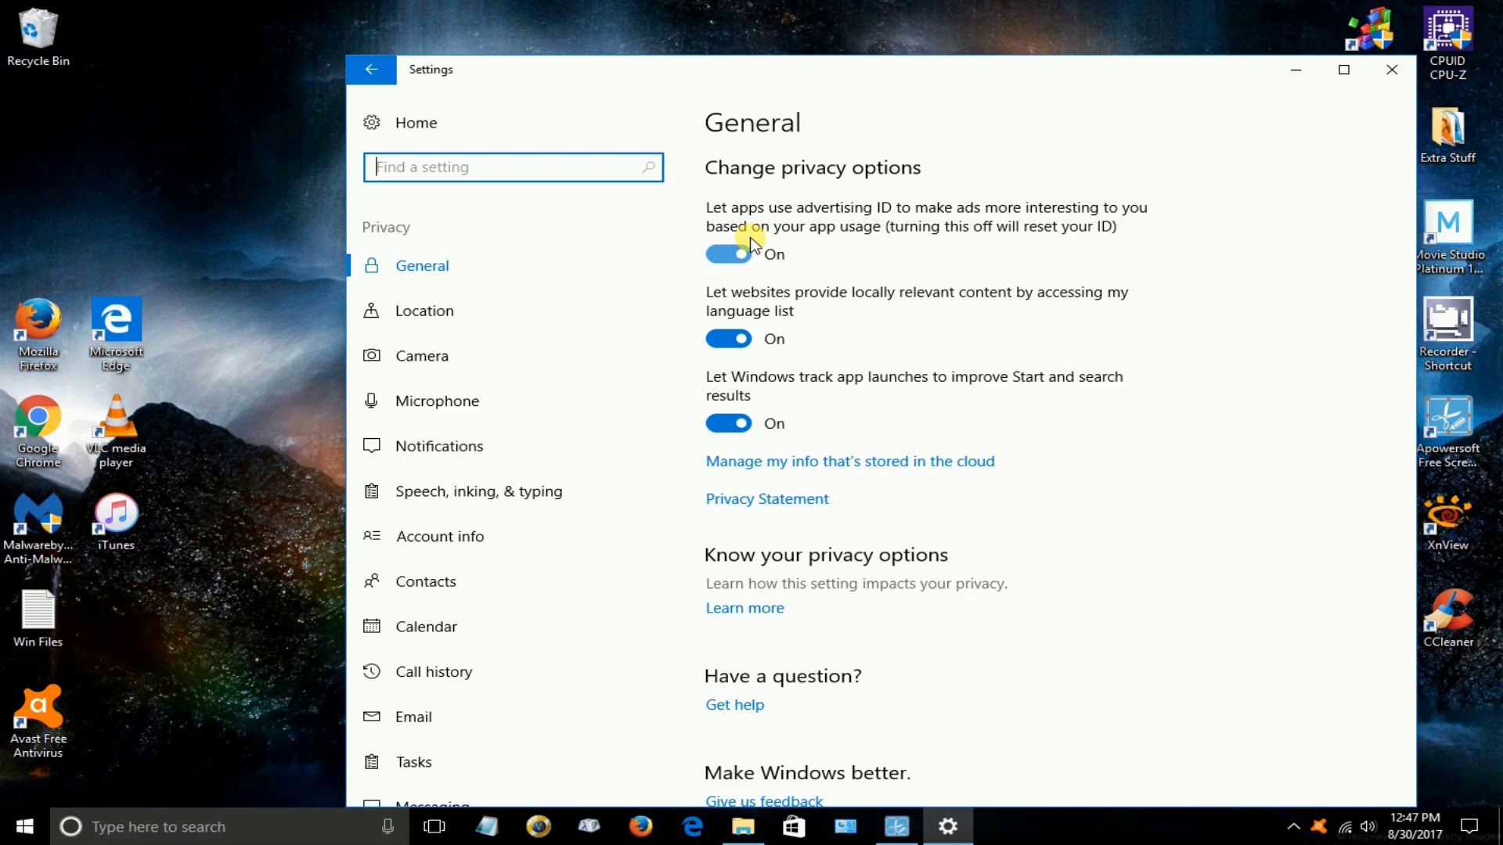
pyautogui.click(714, 255)
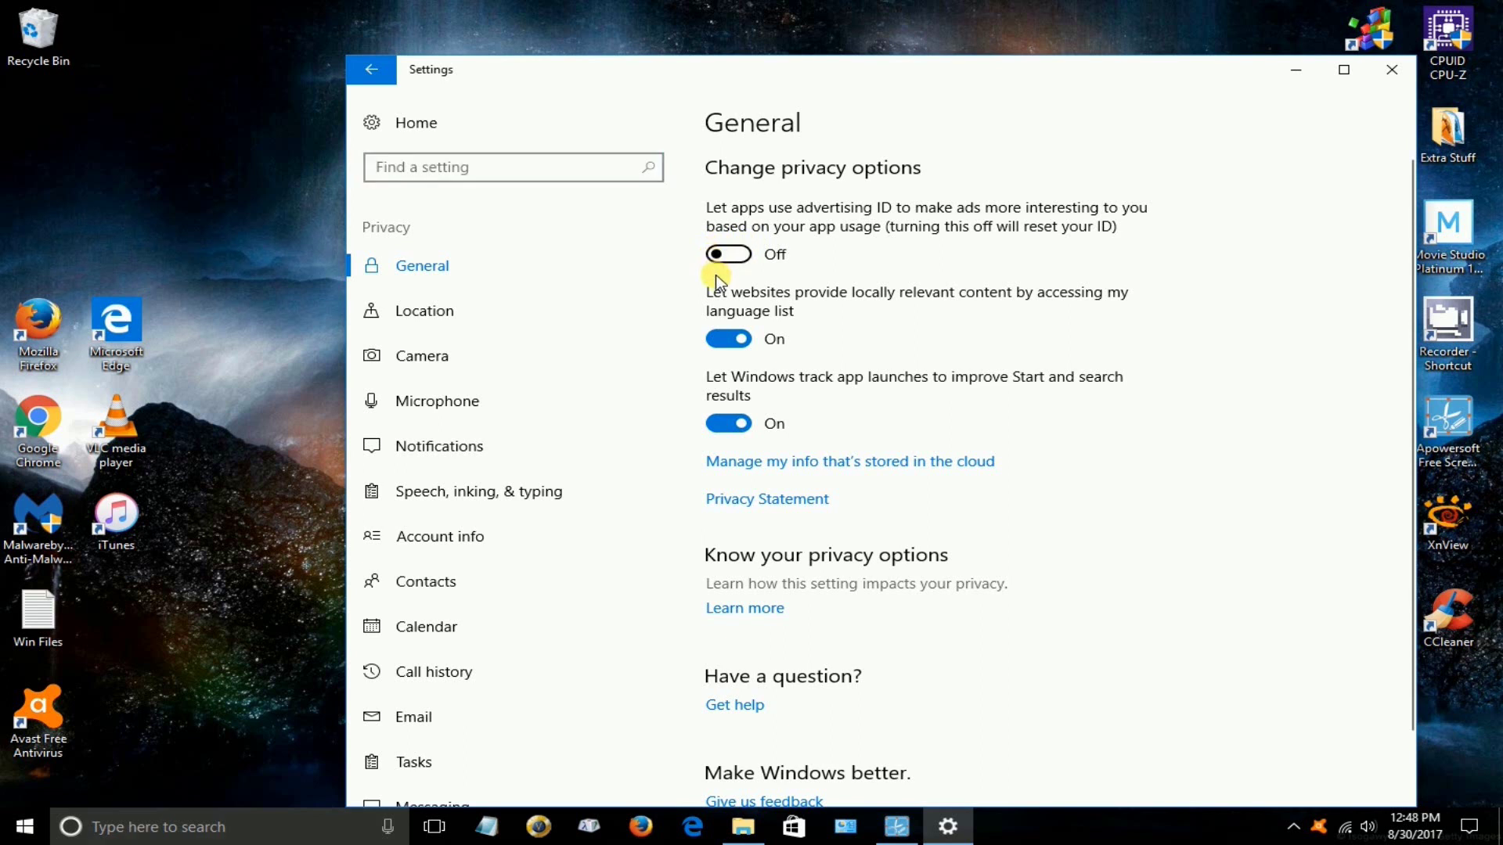
pyautogui.click(720, 341)
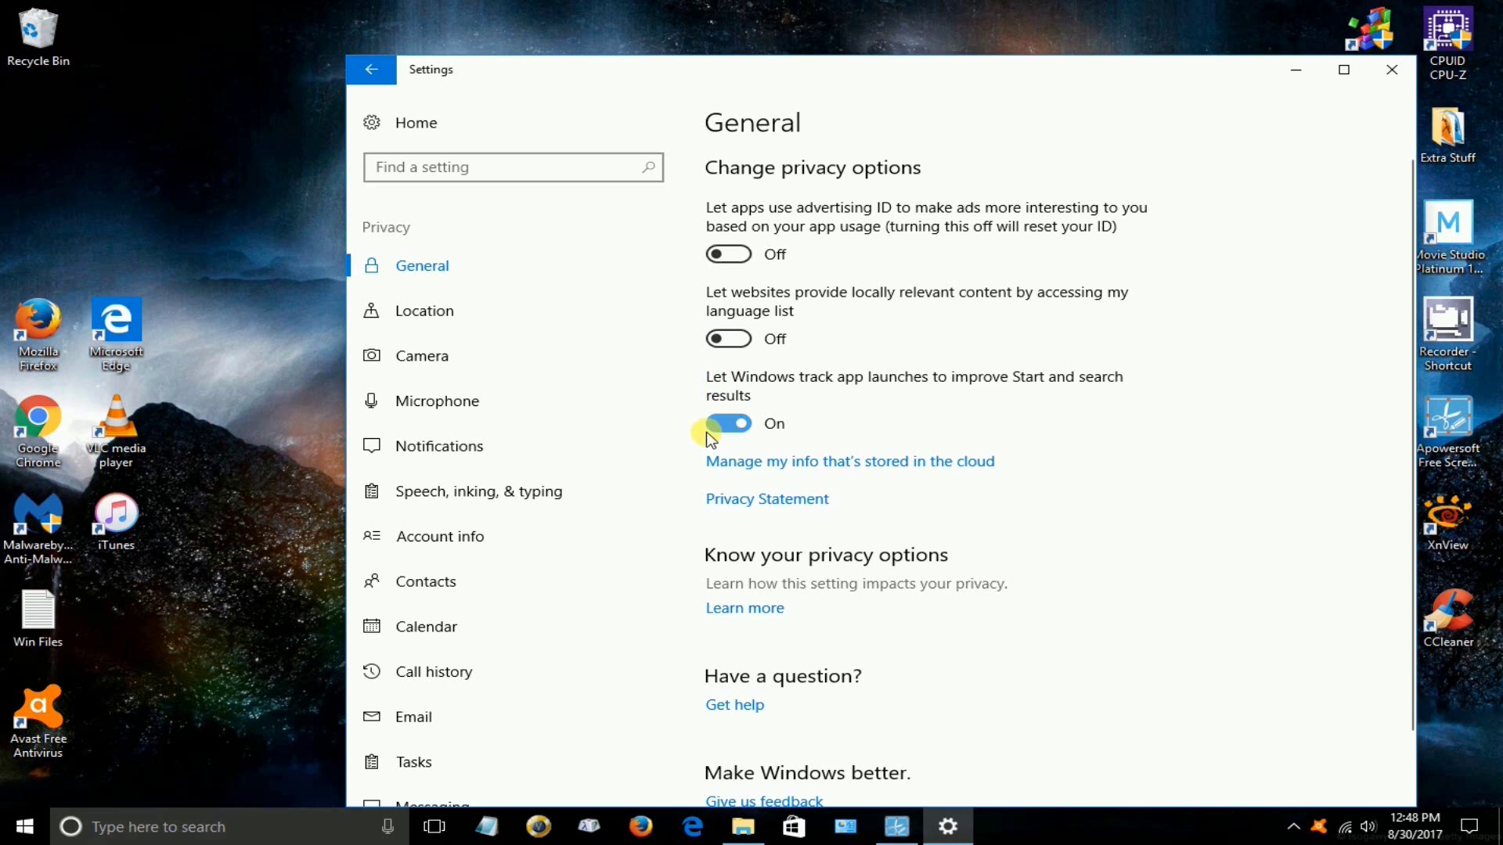
pyautogui.click(720, 425)
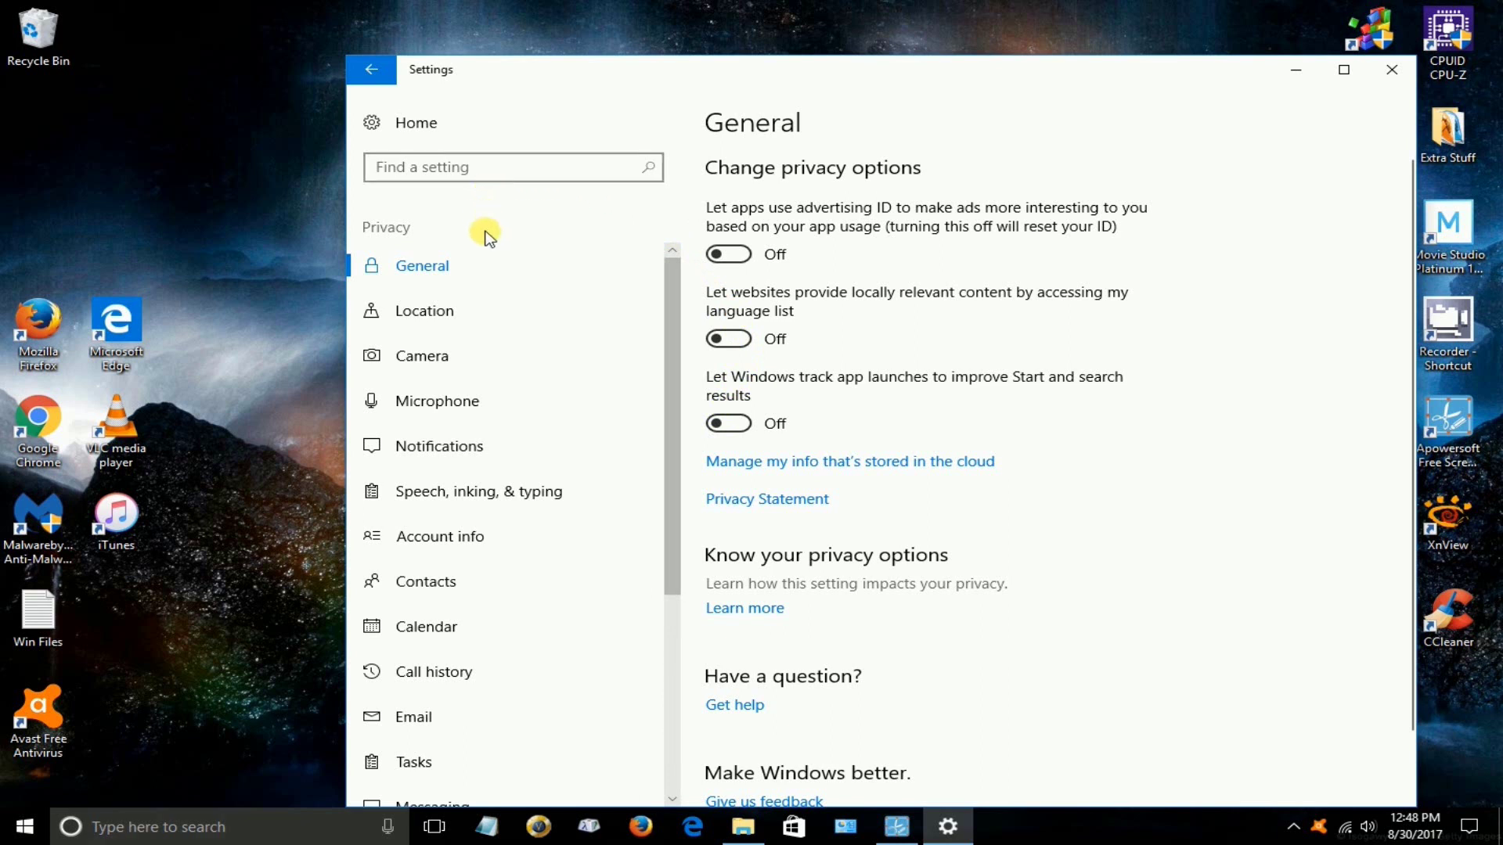
pyautogui.scroll(-2, 421, 778)
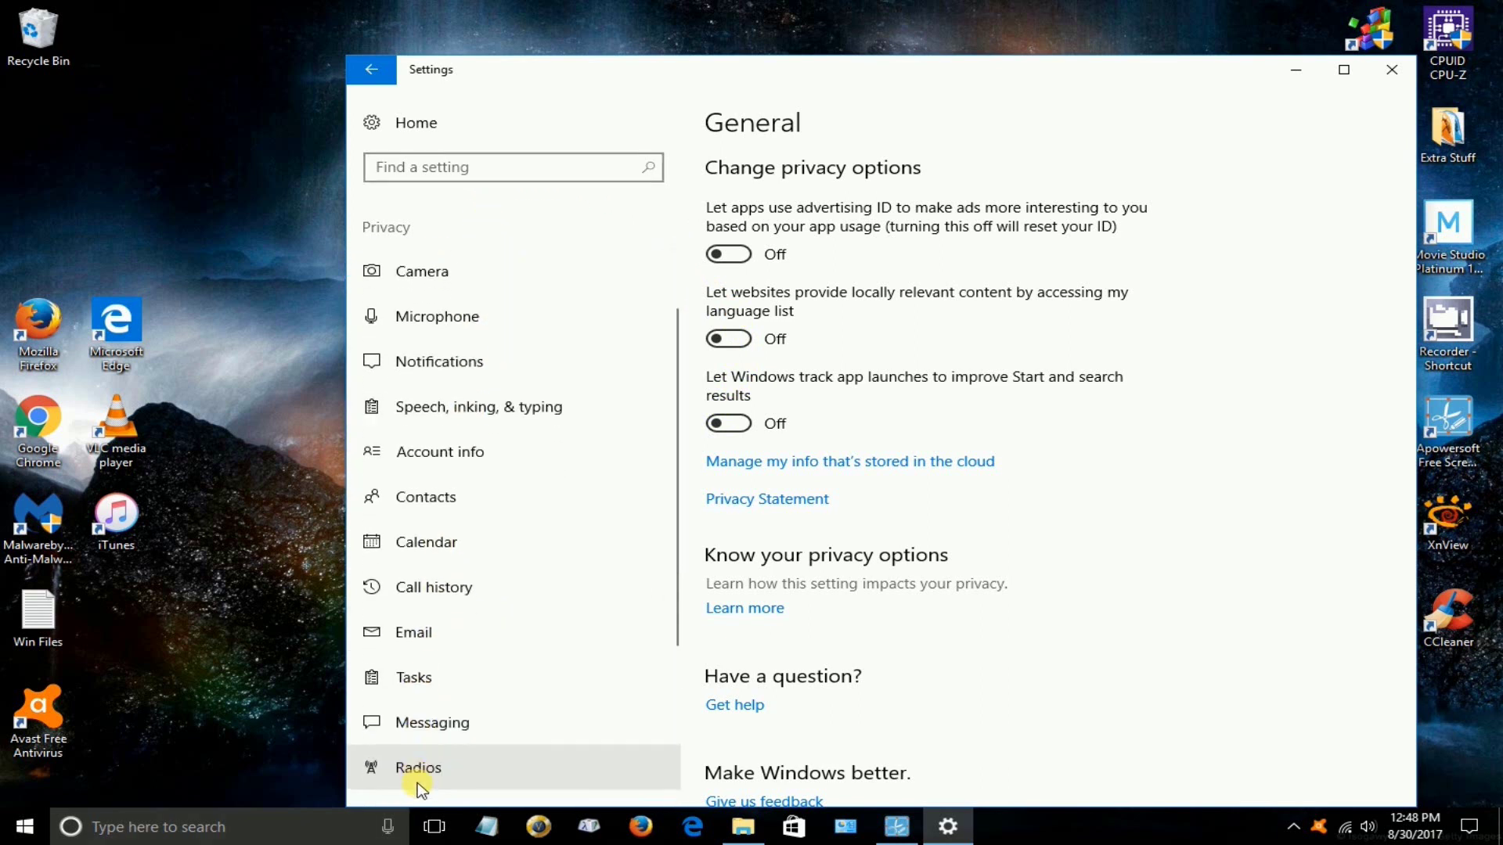
pyautogui.scroll(-5, 420, 786)
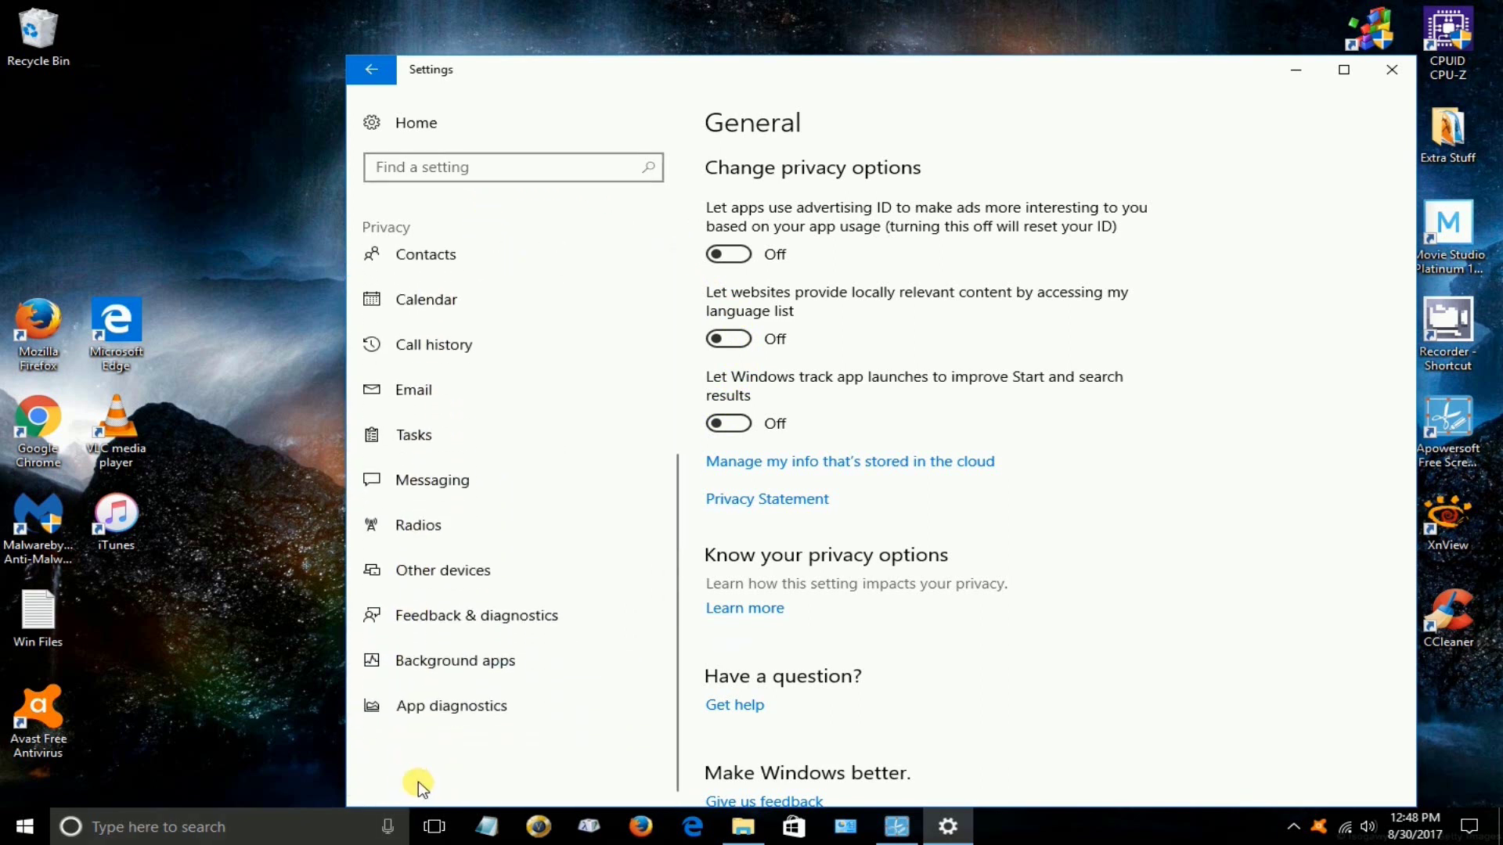
pyautogui.scroll(7, 420, 770)
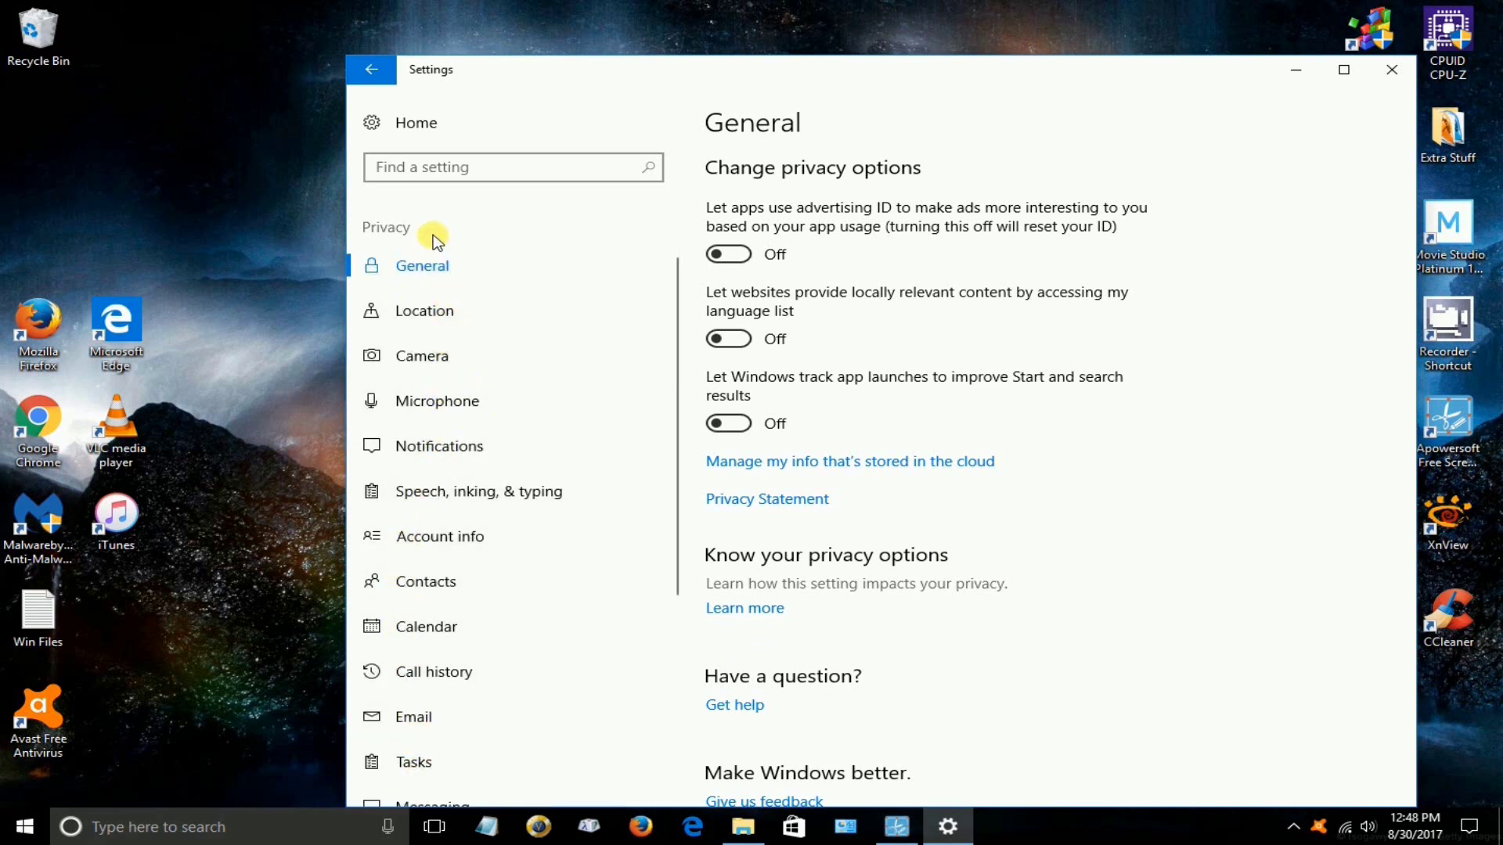
# Go to Privacy > Camera, move the Settings window up-left, and turn off camera access for all apps
pyautogui.click(435, 367)
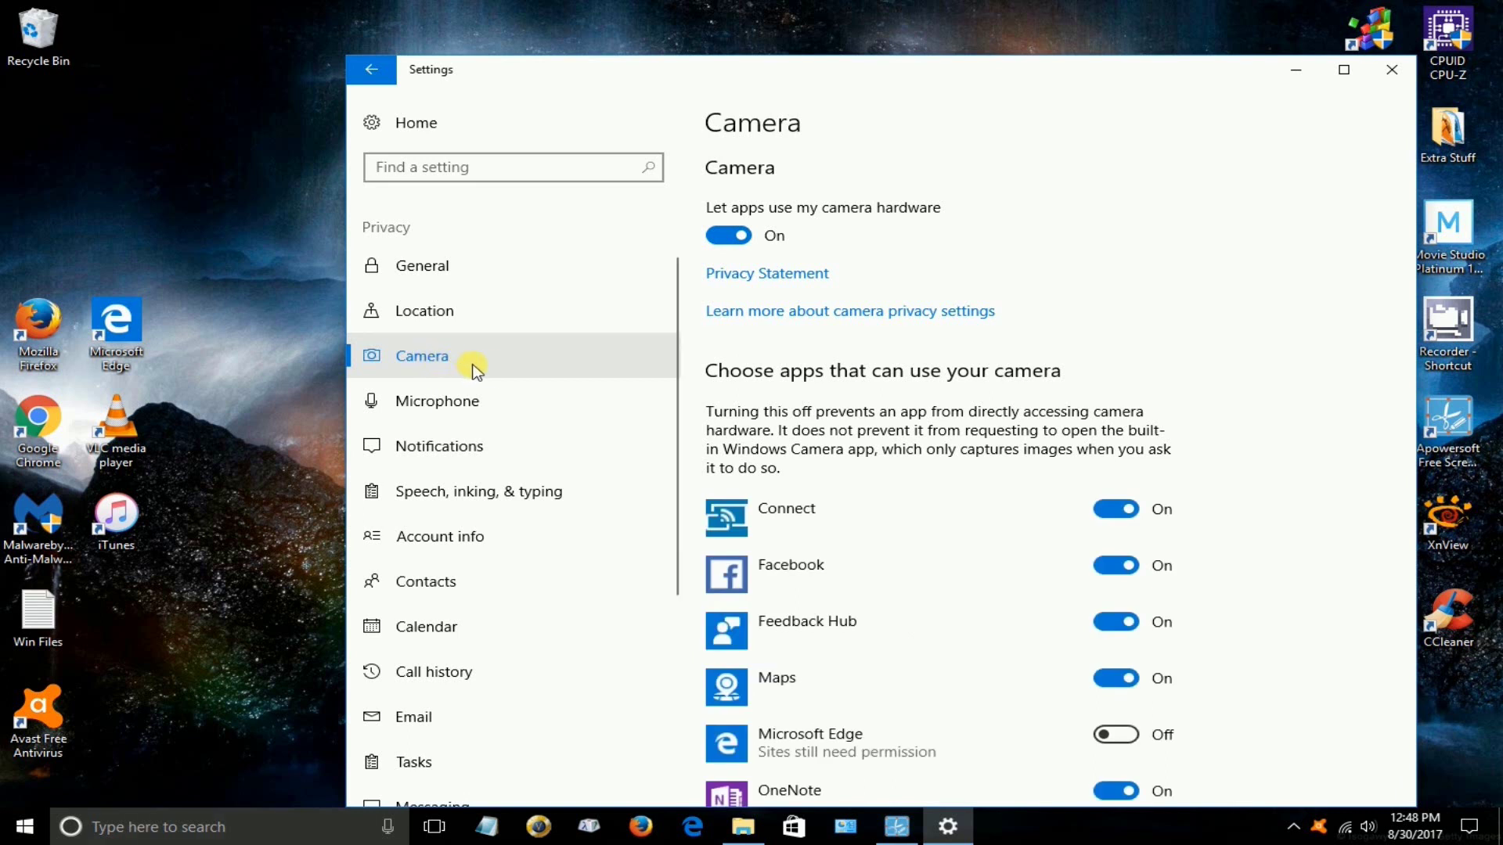
pyautogui.moveTo(905, 79); pyautogui.dragTo(855, 37)
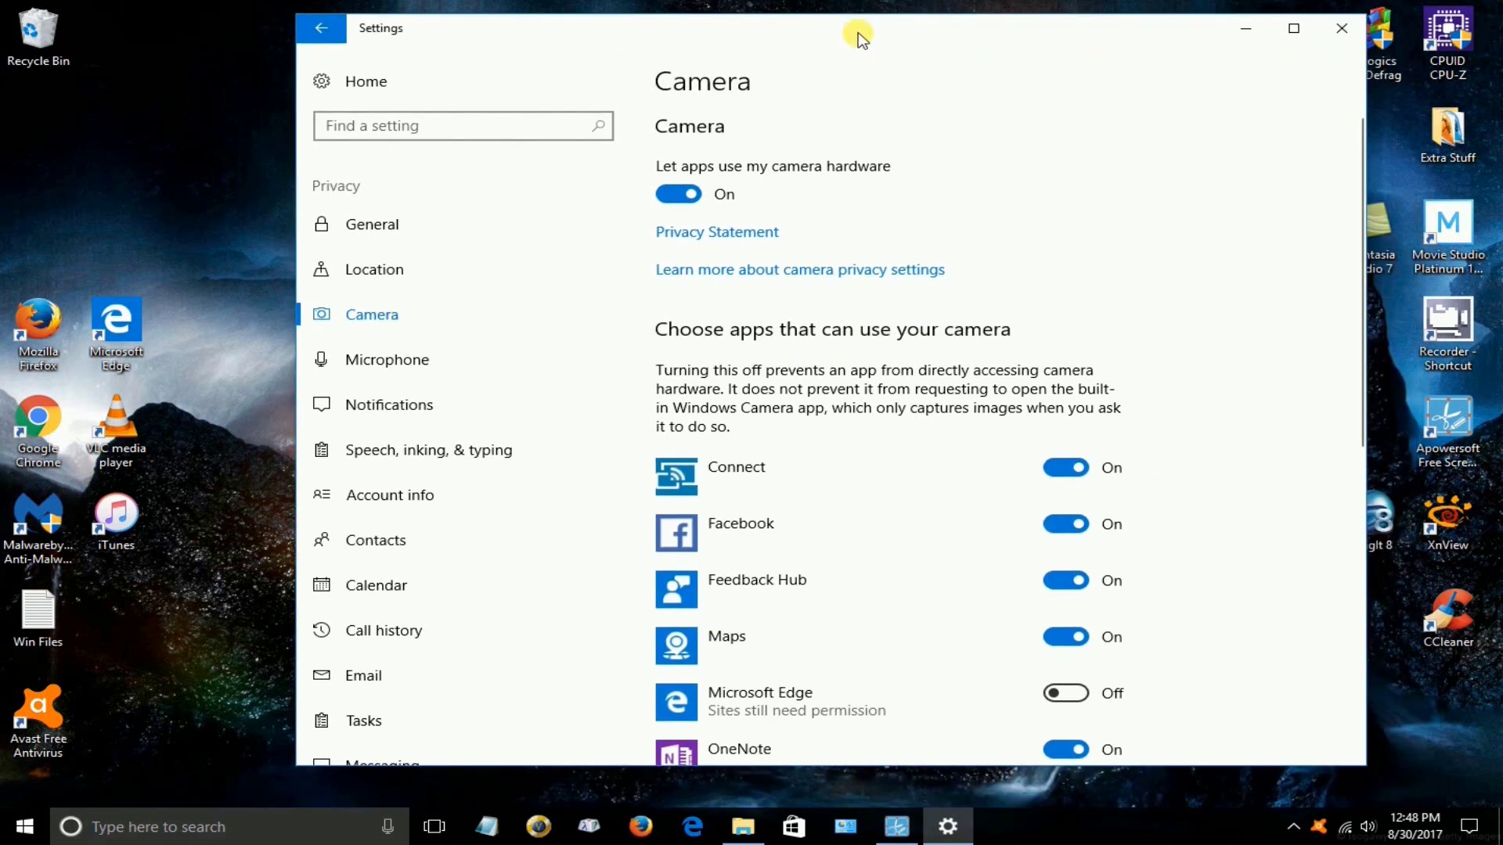
pyautogui.click(671, 195)
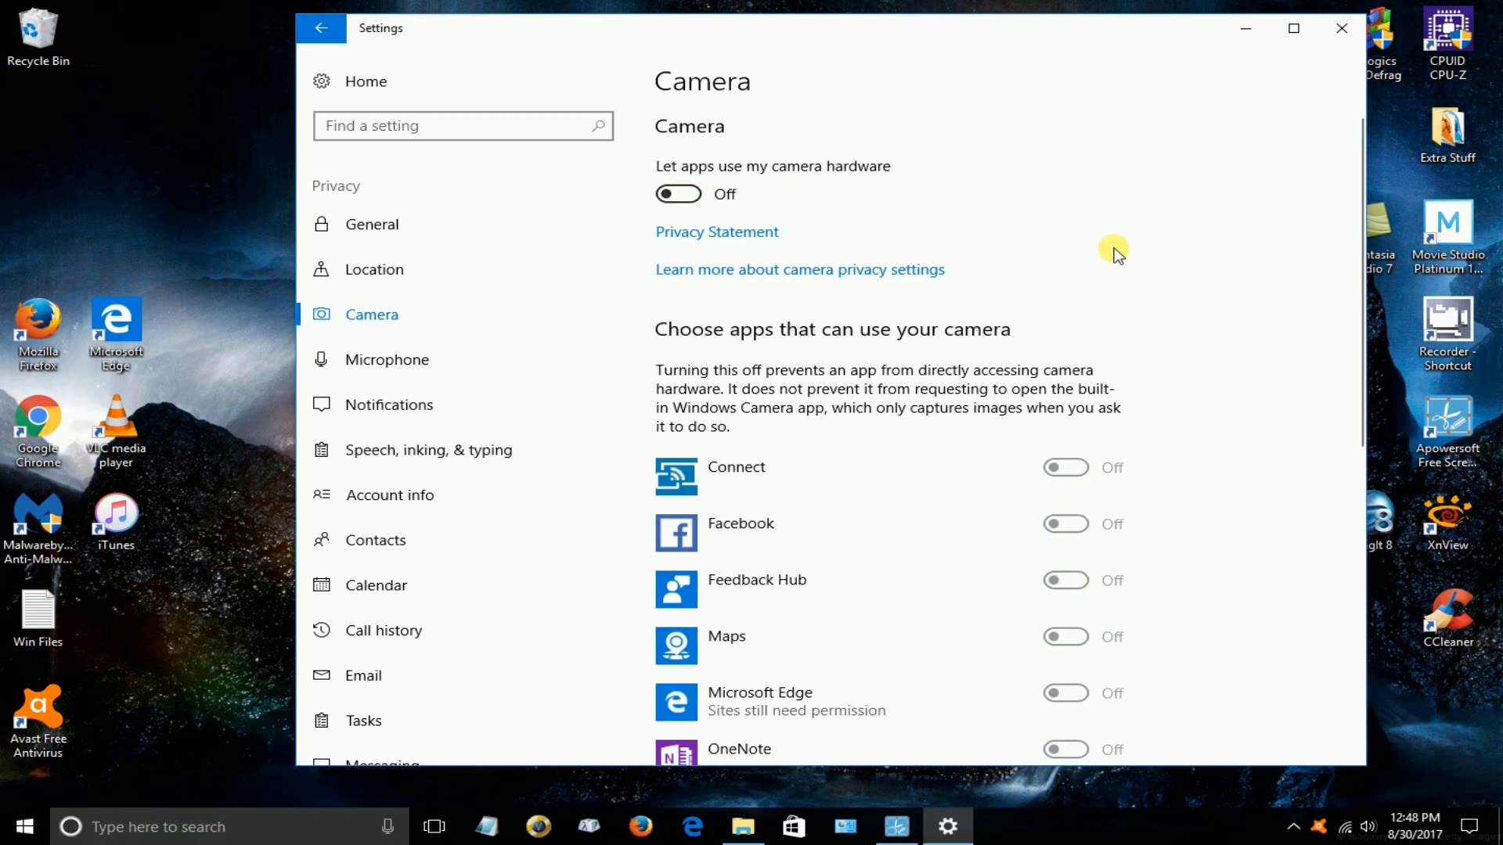
pyautogui.scroll(-5, 1127, 269)
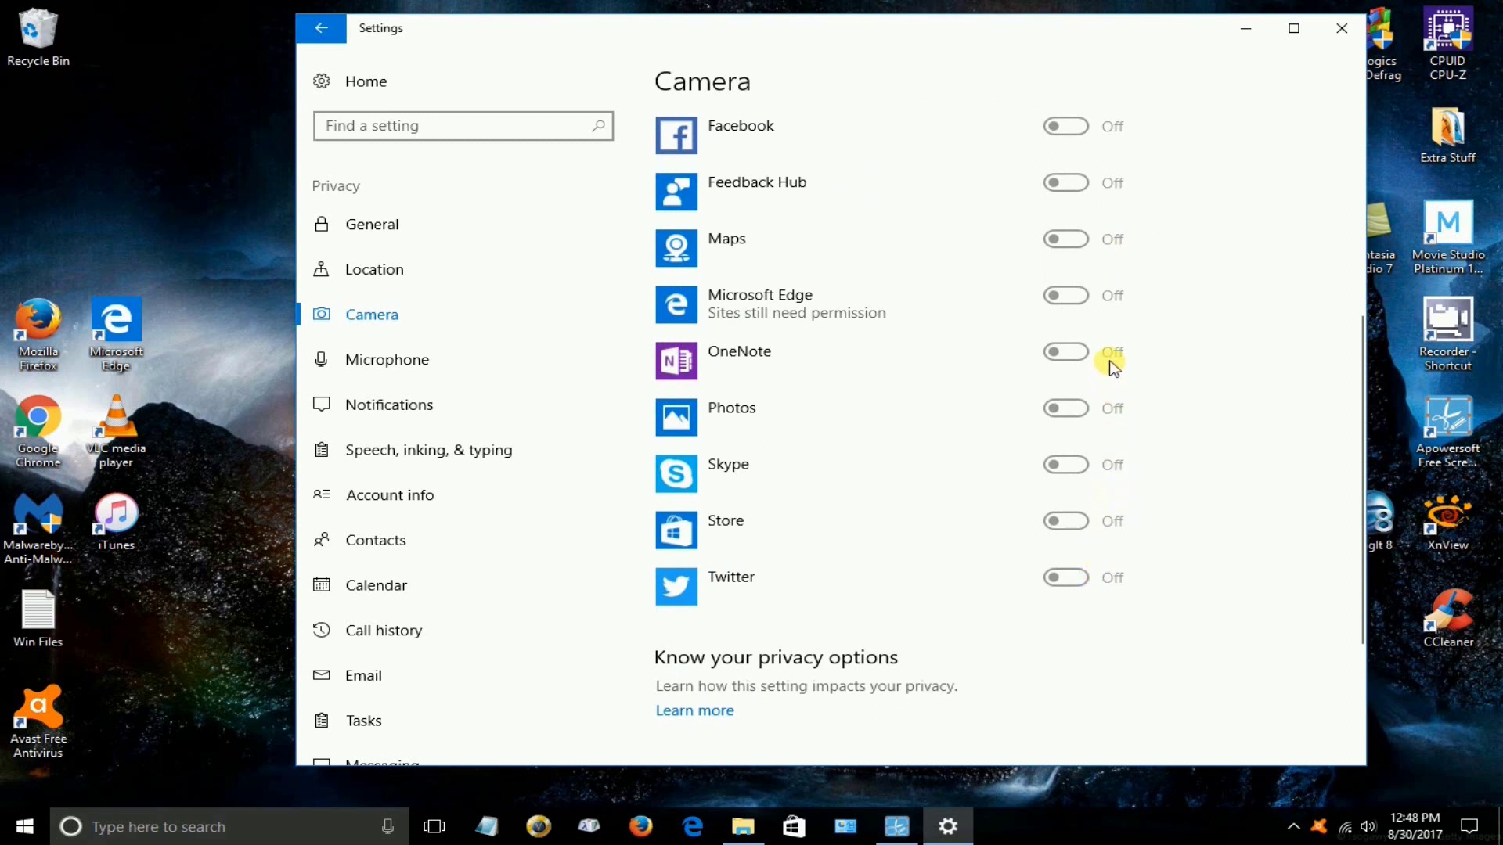
pyautogui.scroll(5, 1065, 129)
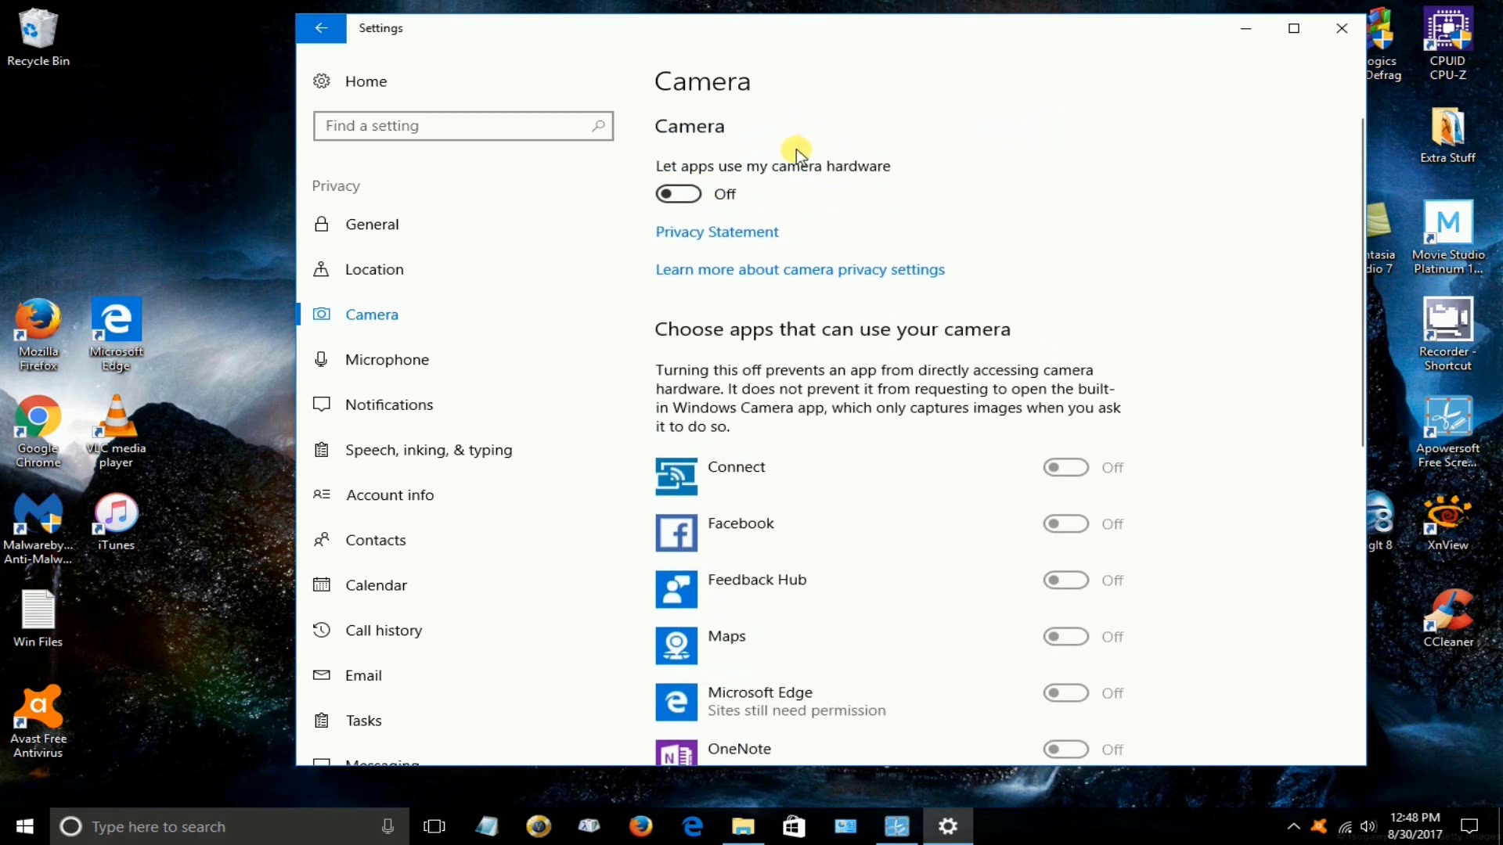
# Re-enable app camera access, allow Microsoft Edge and Photos, and block Connect and Store
pyautogui.click(690, 199)
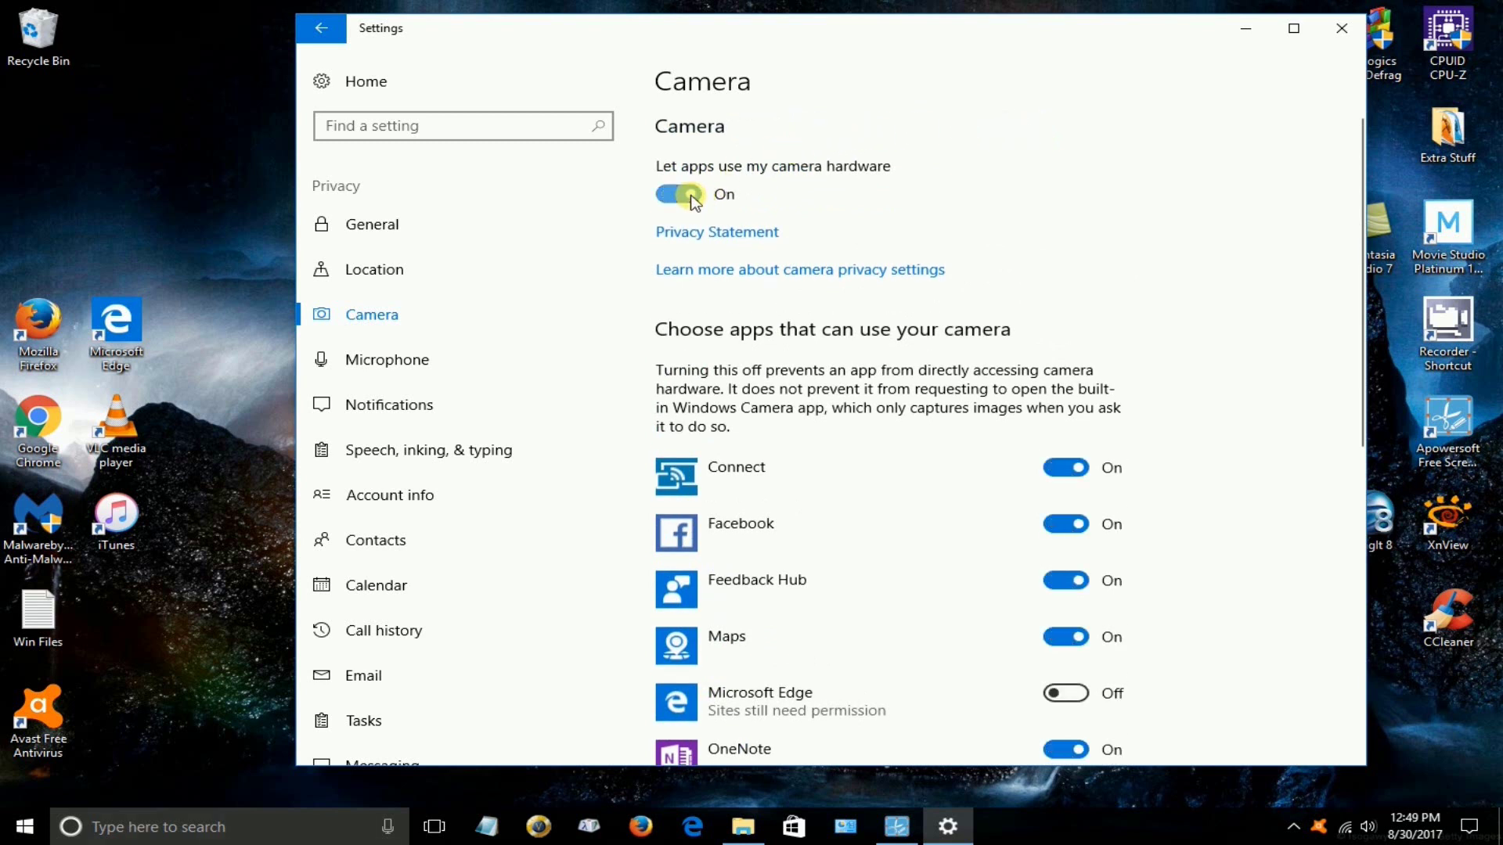
pyautogui.scroll(-5, 1180, 436)
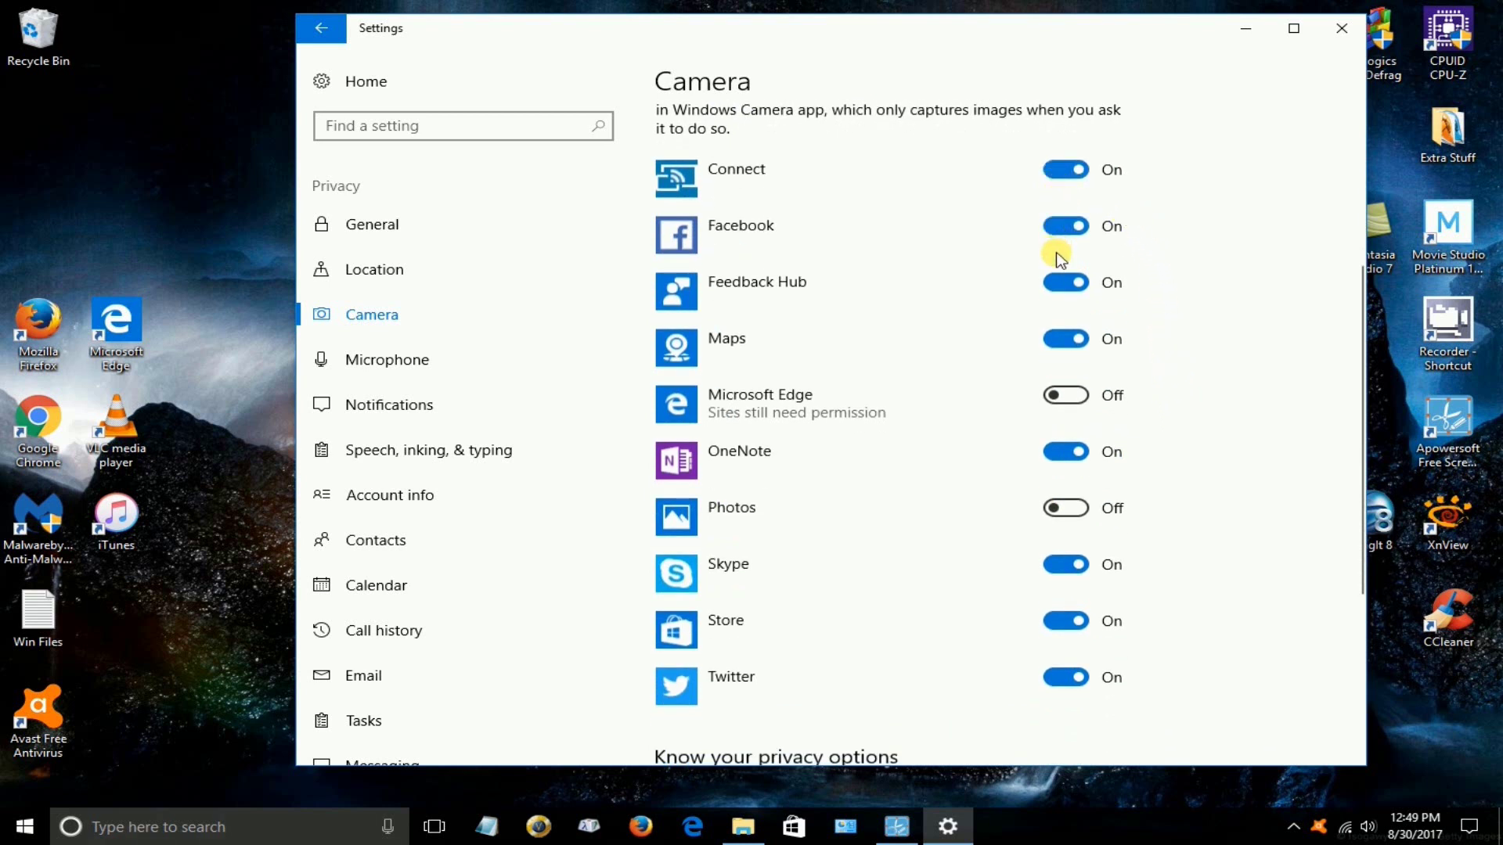
pyautogui.click(1080, 396)
pyautogui.click(1078, 510)
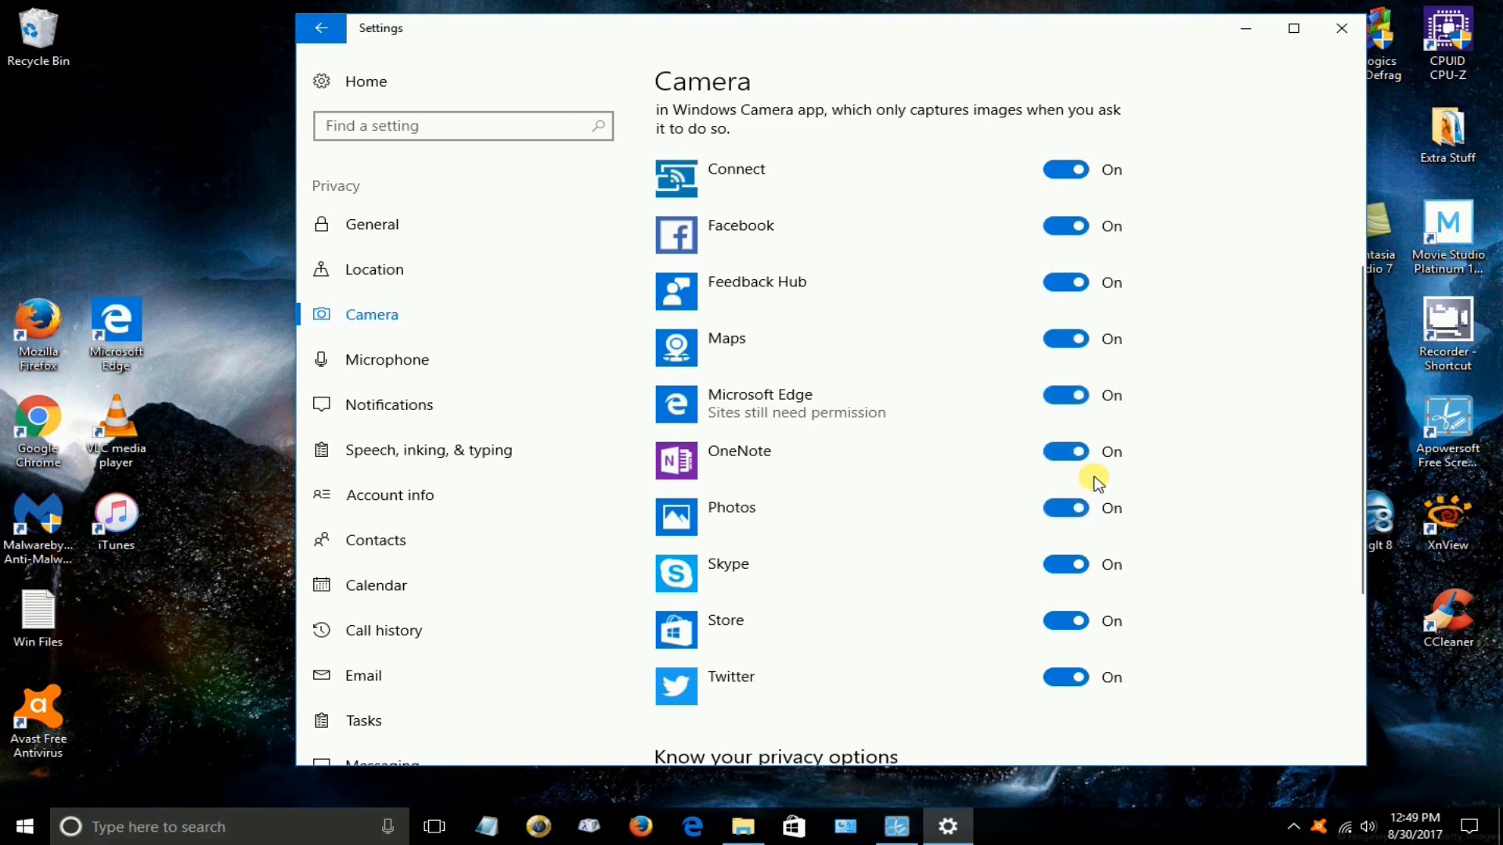
pyautogui.click(1062, 171)
pyautogui.click(1052, 624)
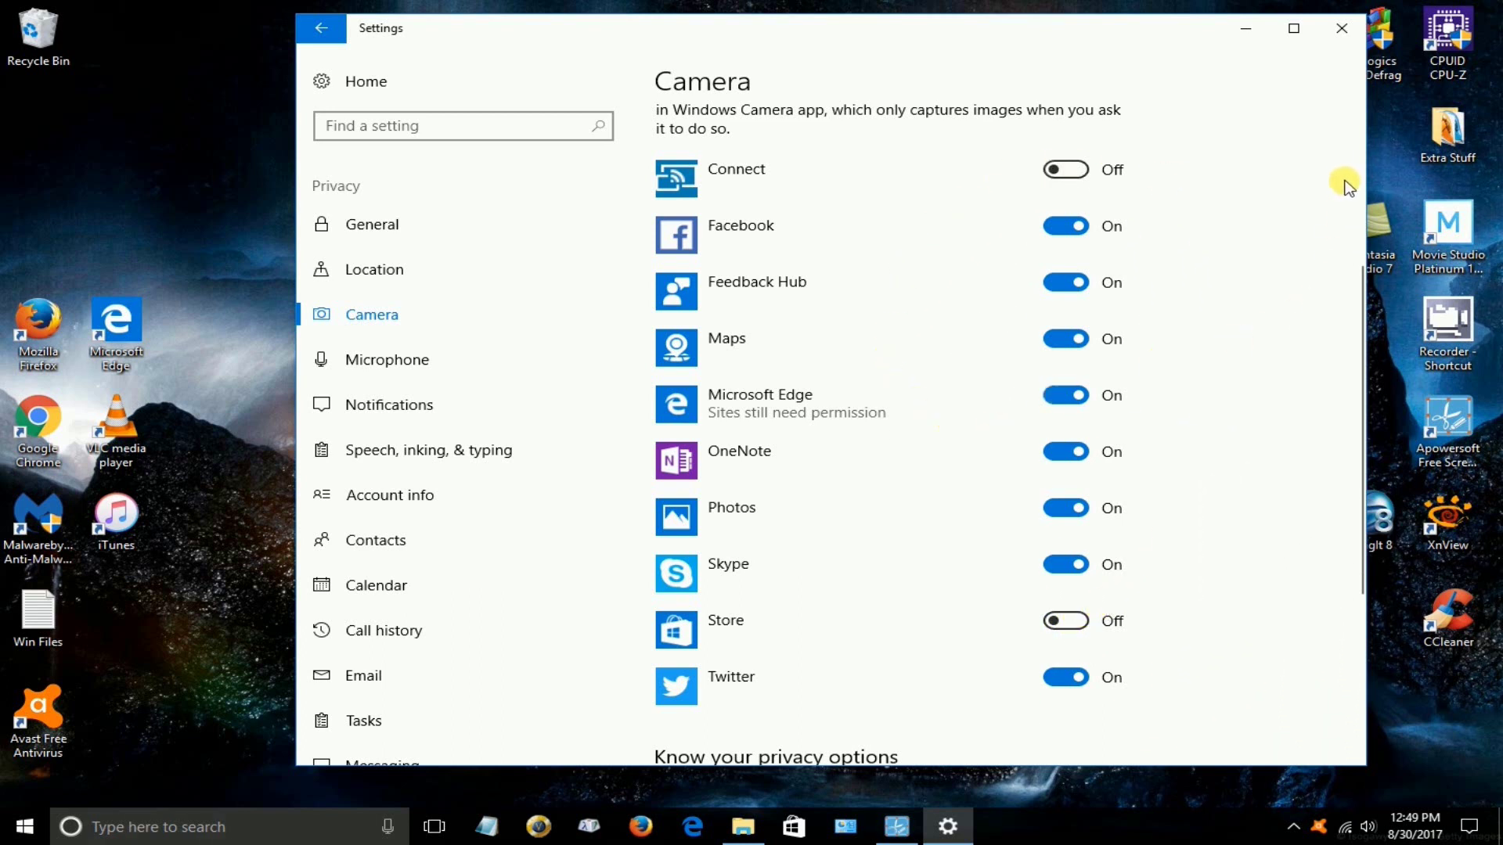
# Close the Settings window with its title-bar X, returning to the desktop
pyautogui.click(1349, 25)
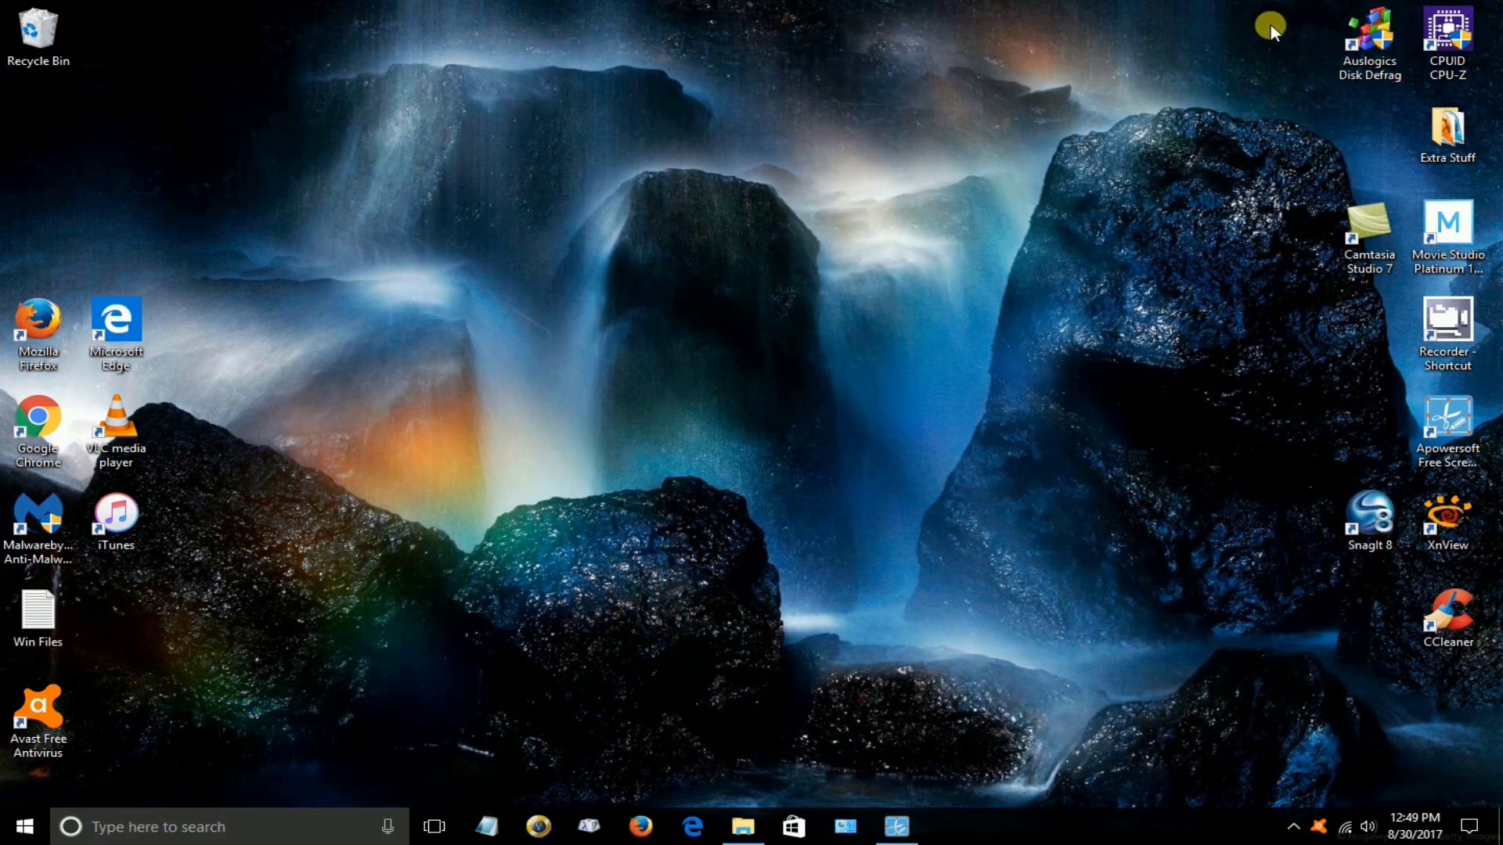